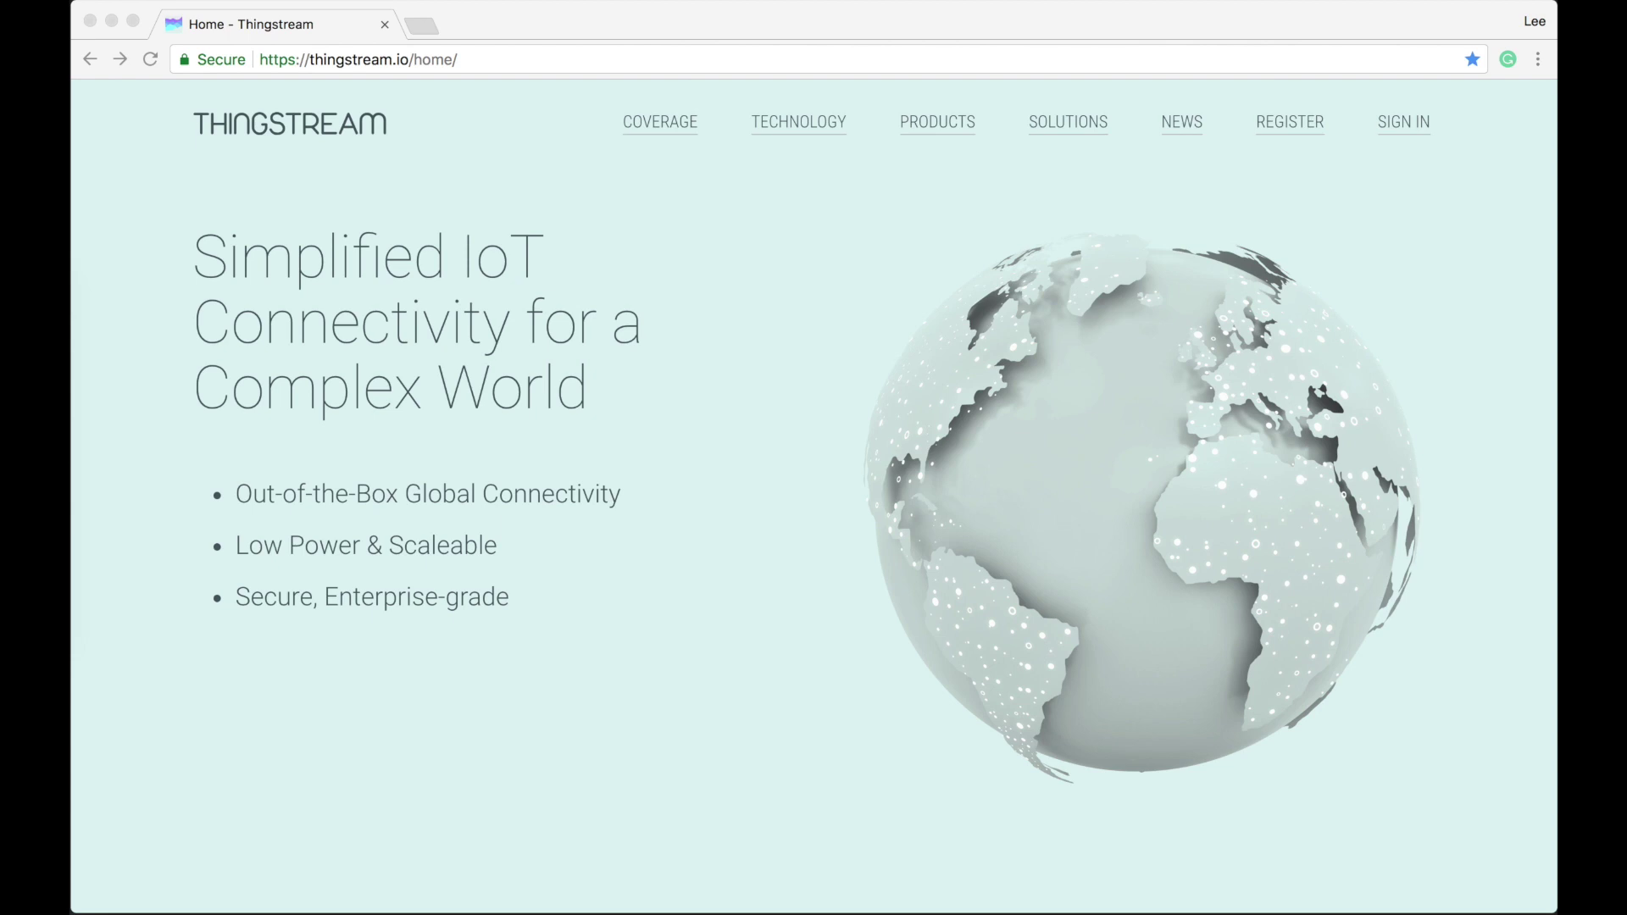
- Sign in to the Thingstream portal with the browser's saved credentials
{"action": "left_click", "coordinate": [1057, 349]}
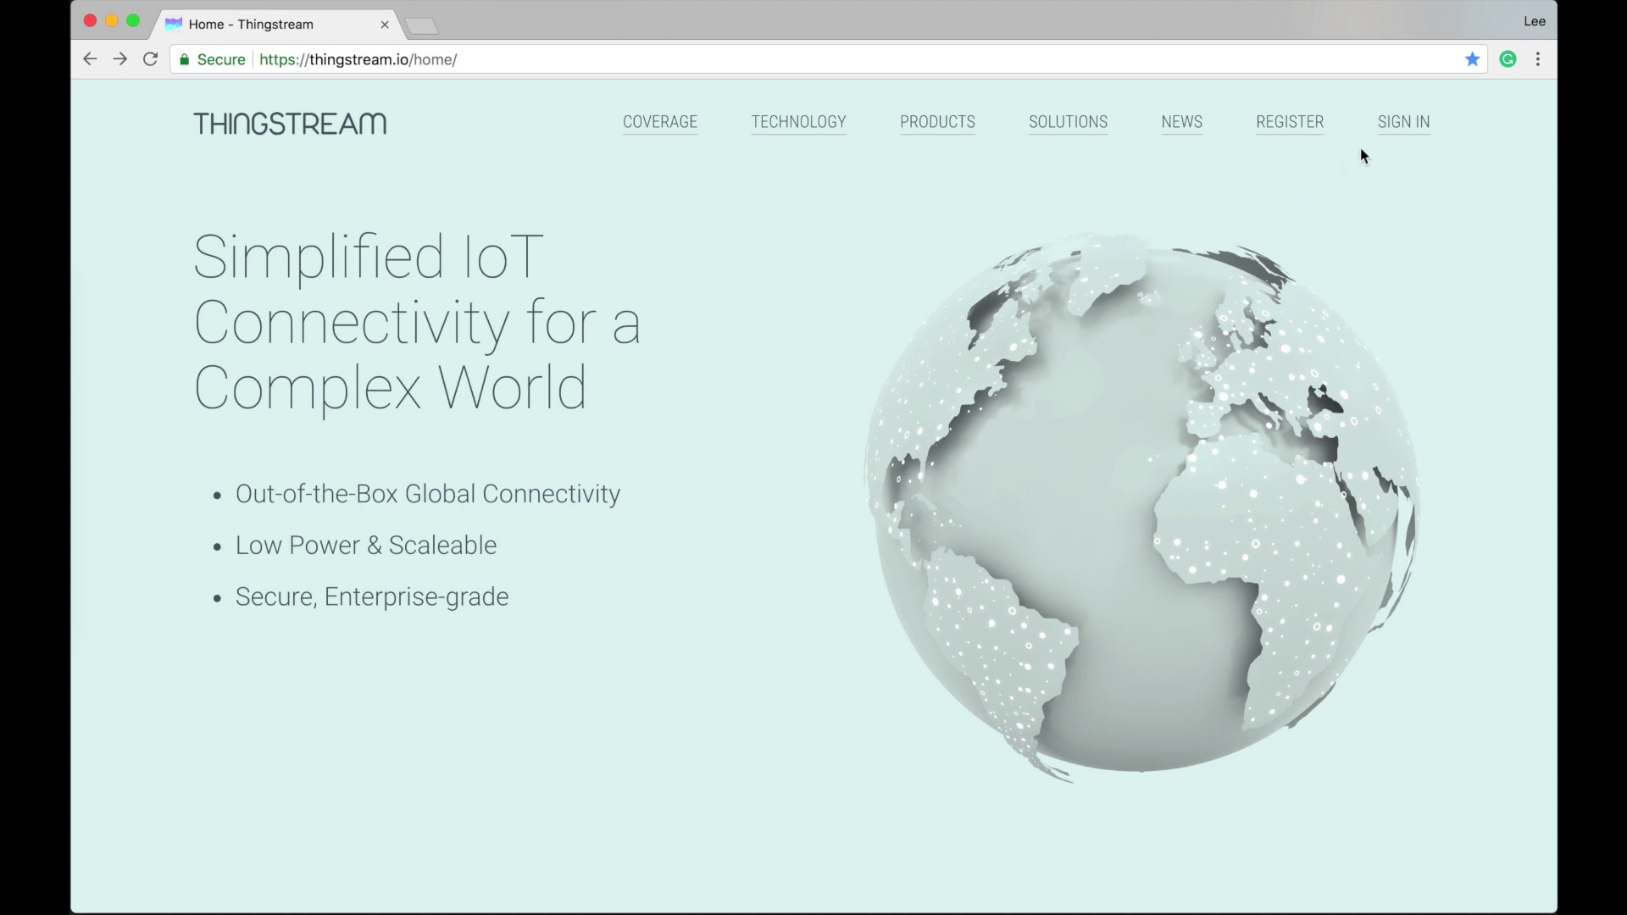
{"action": "left_click", "coordinate": [1405, 125]}
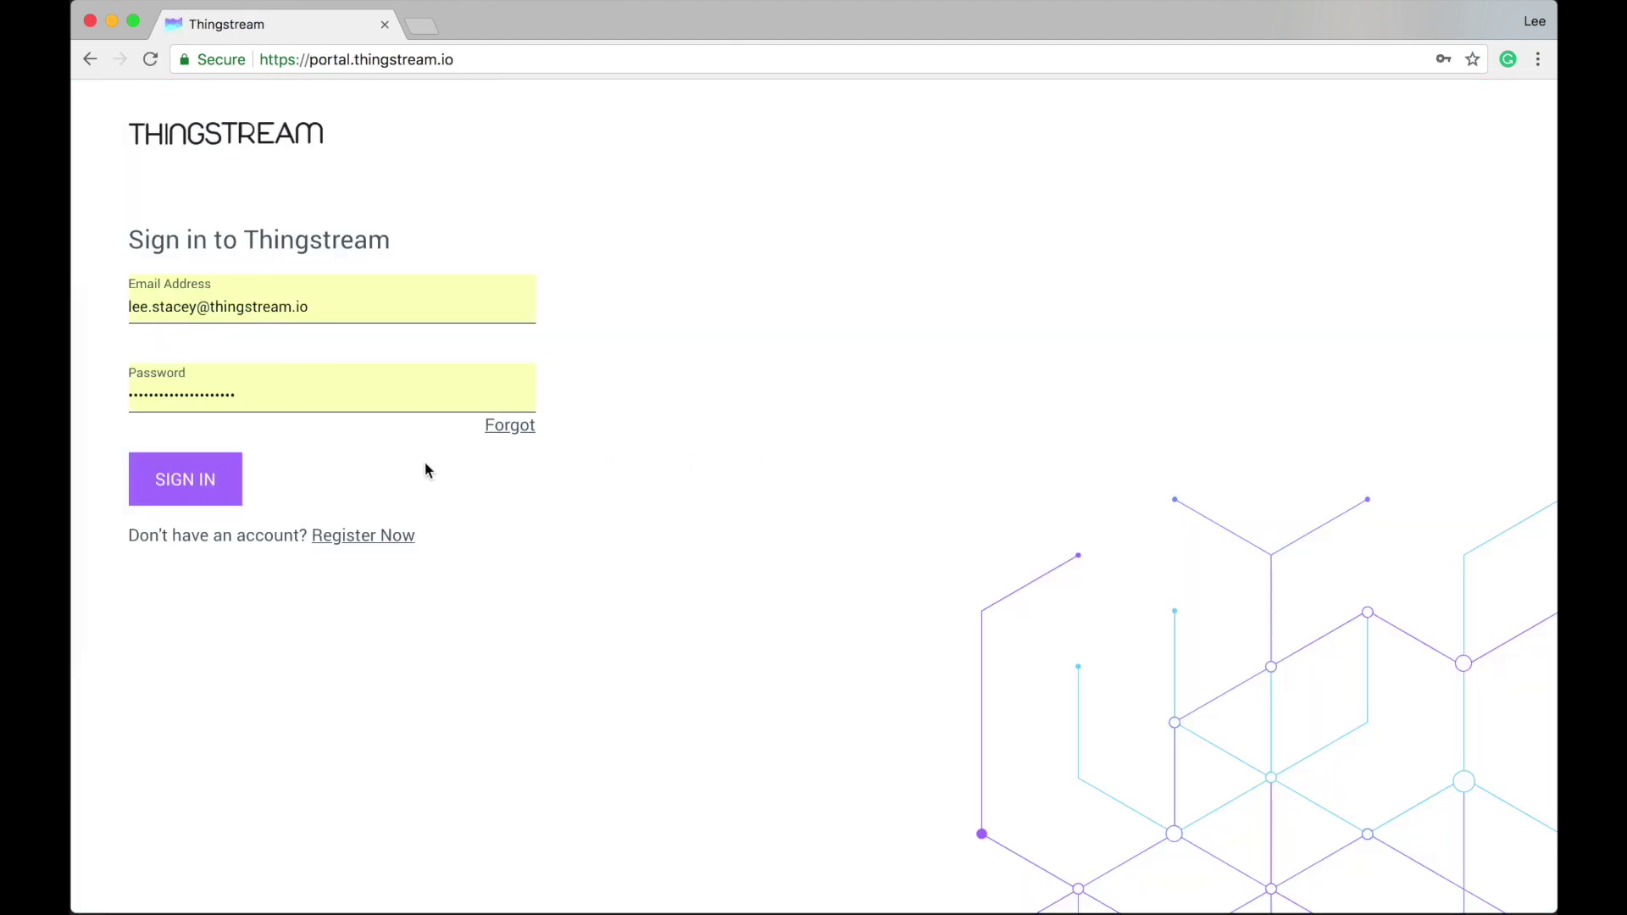
{"action": "left_click", "coordinate": [191, 470]}
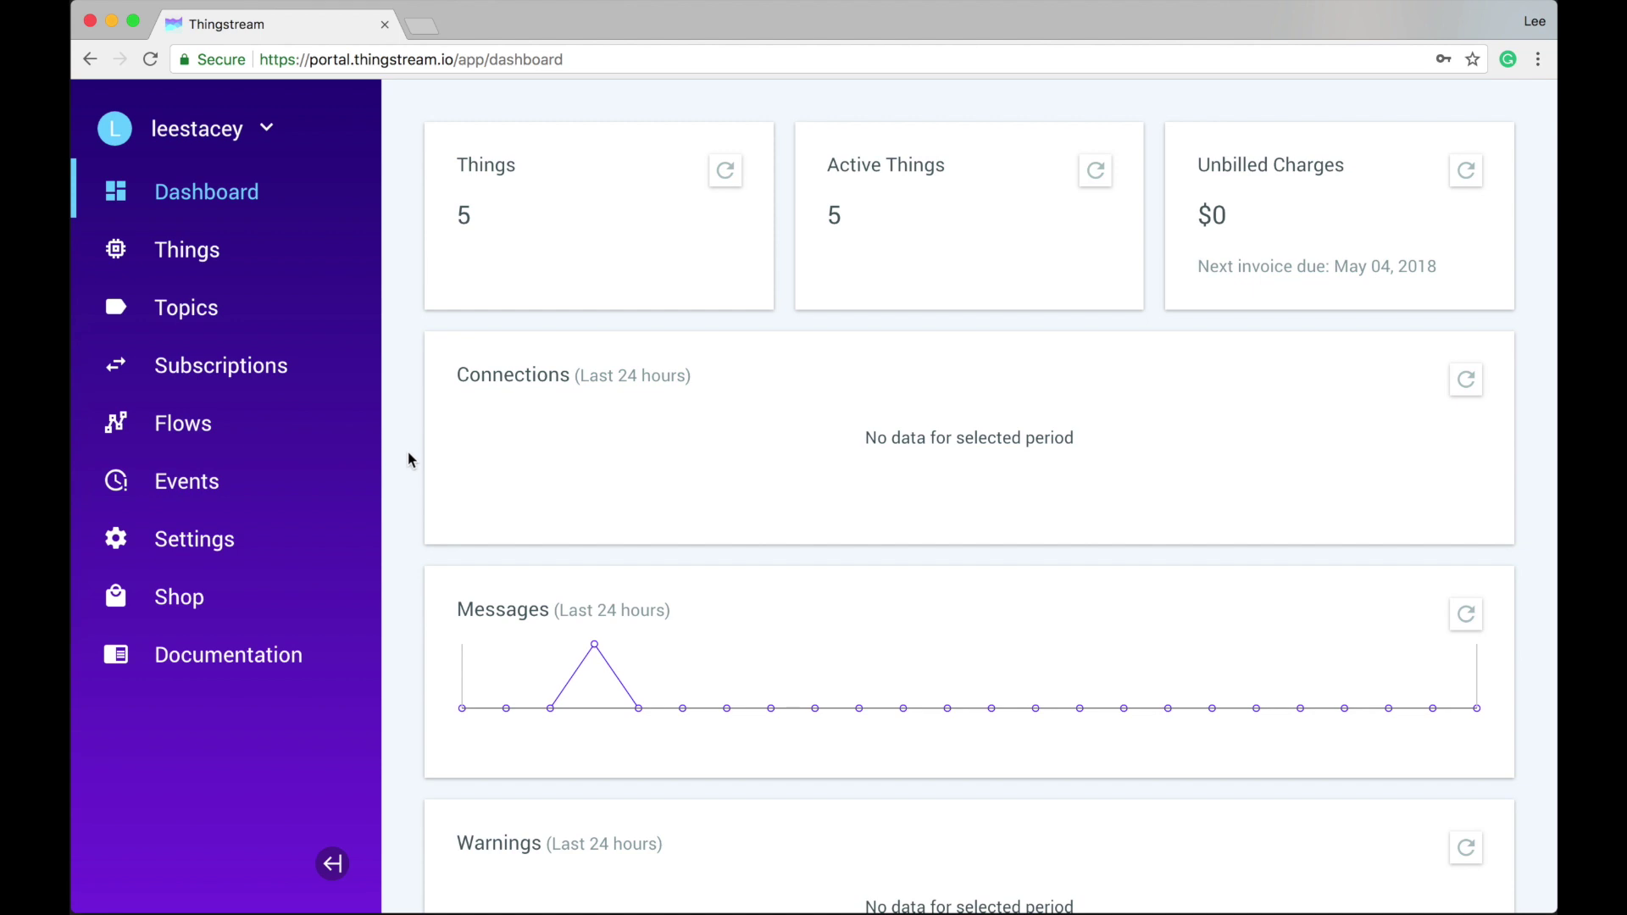
{"action": "left_click", "coordinate": [583, 235]}
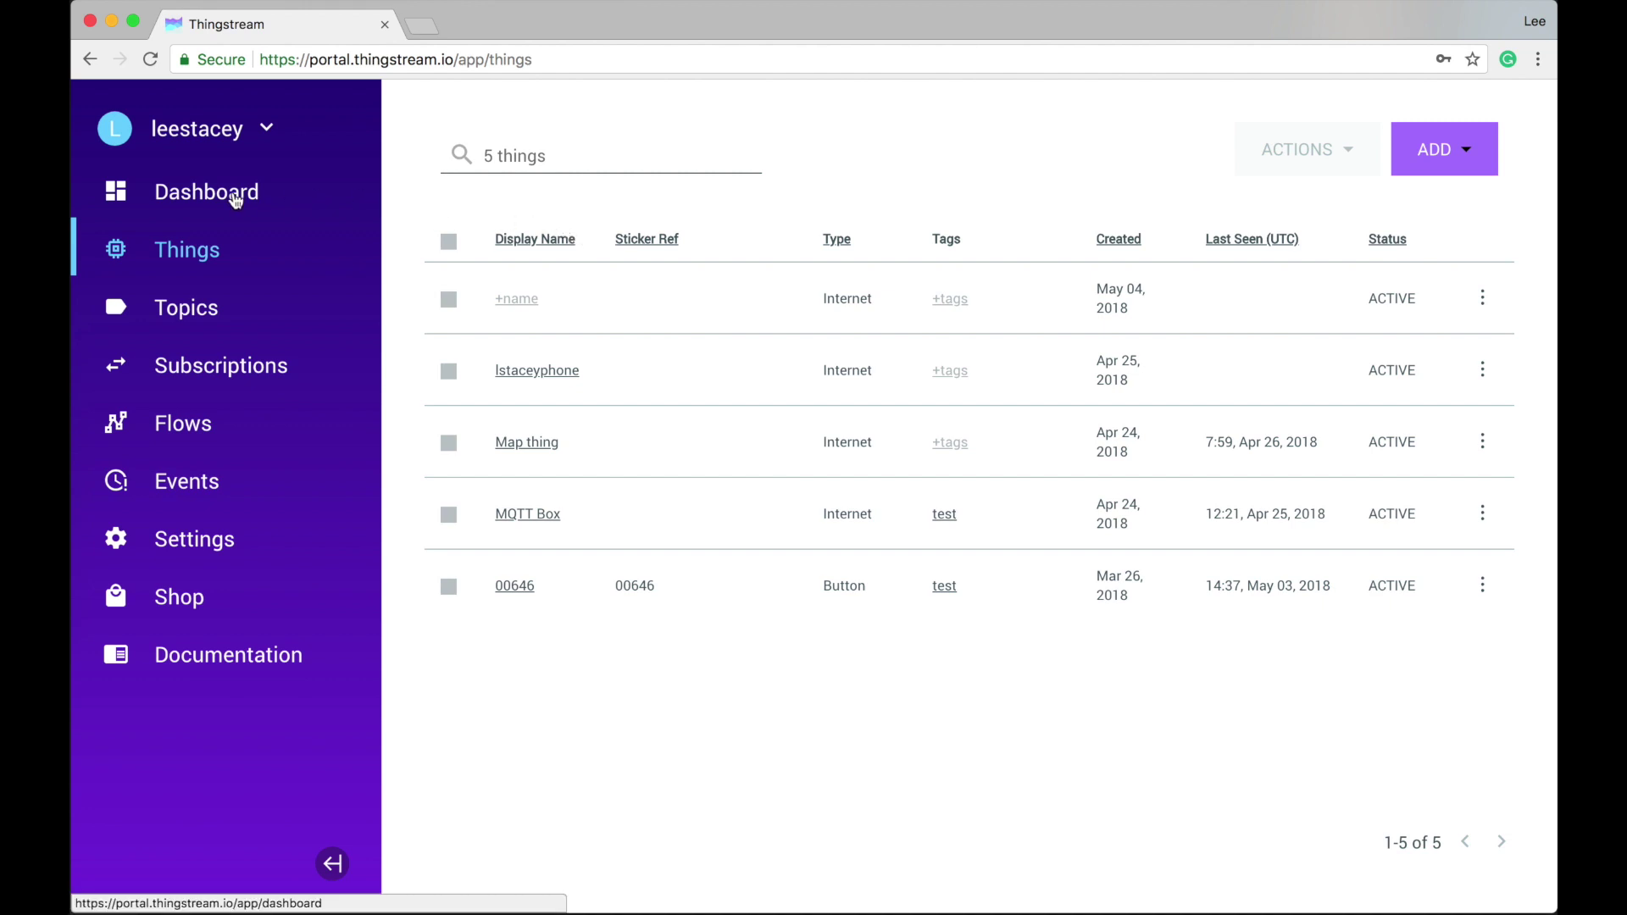
{"action": "left_click", "coordinate": [236, 200]}
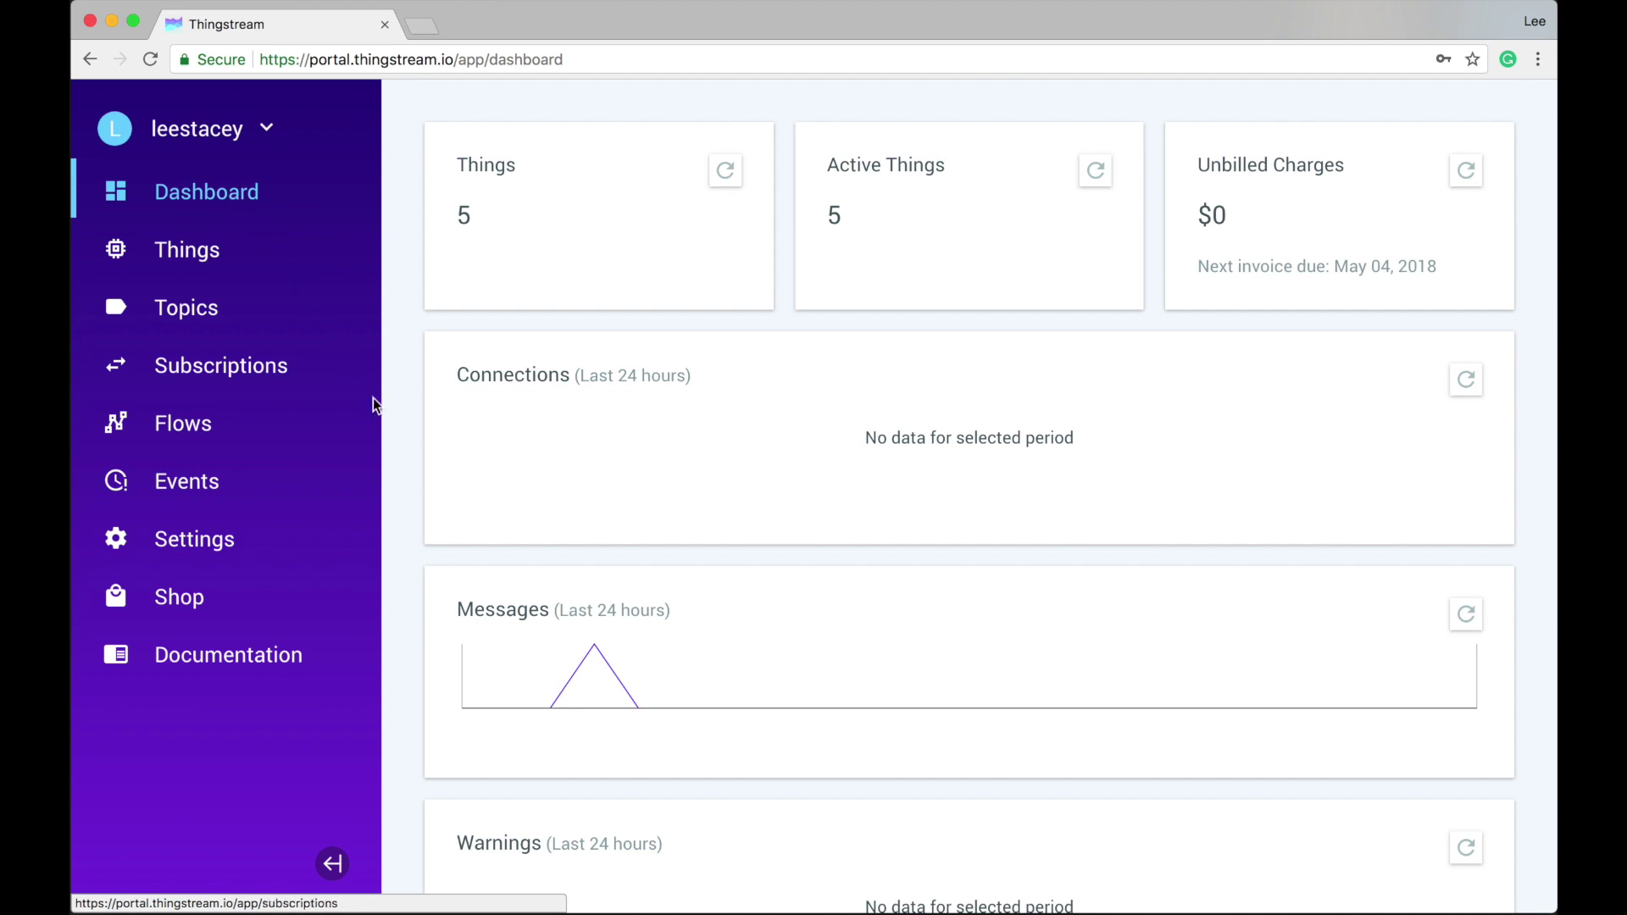
{"action": "mouse_move", "coordinate": [526, 678]}
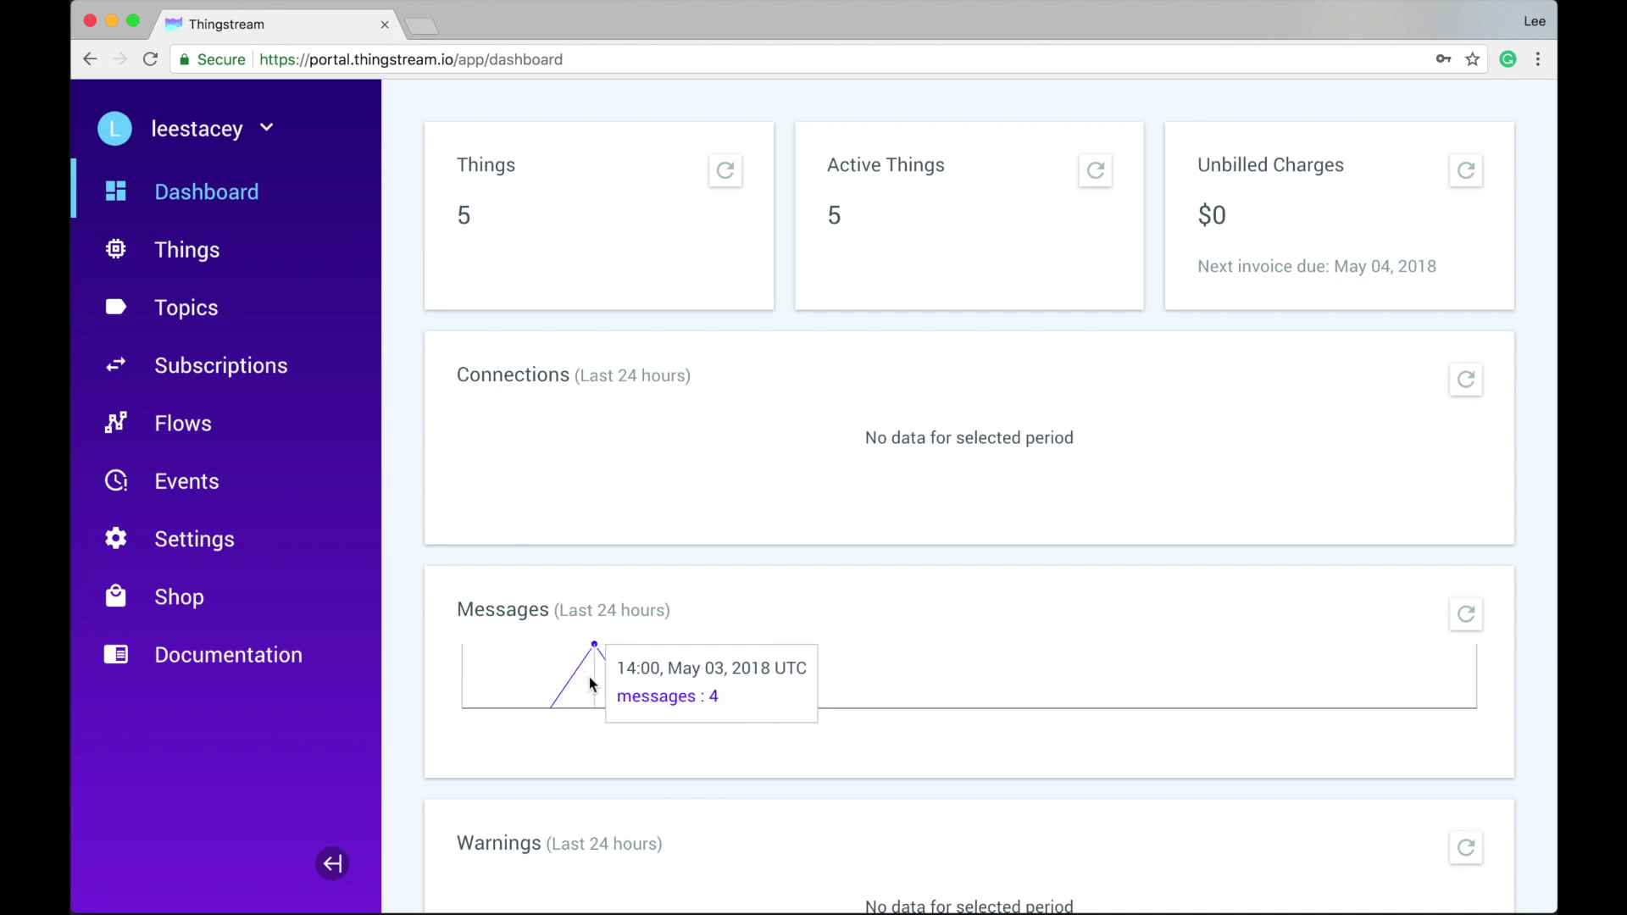
{"action": "left_click", "coordinate": [588, 676]}
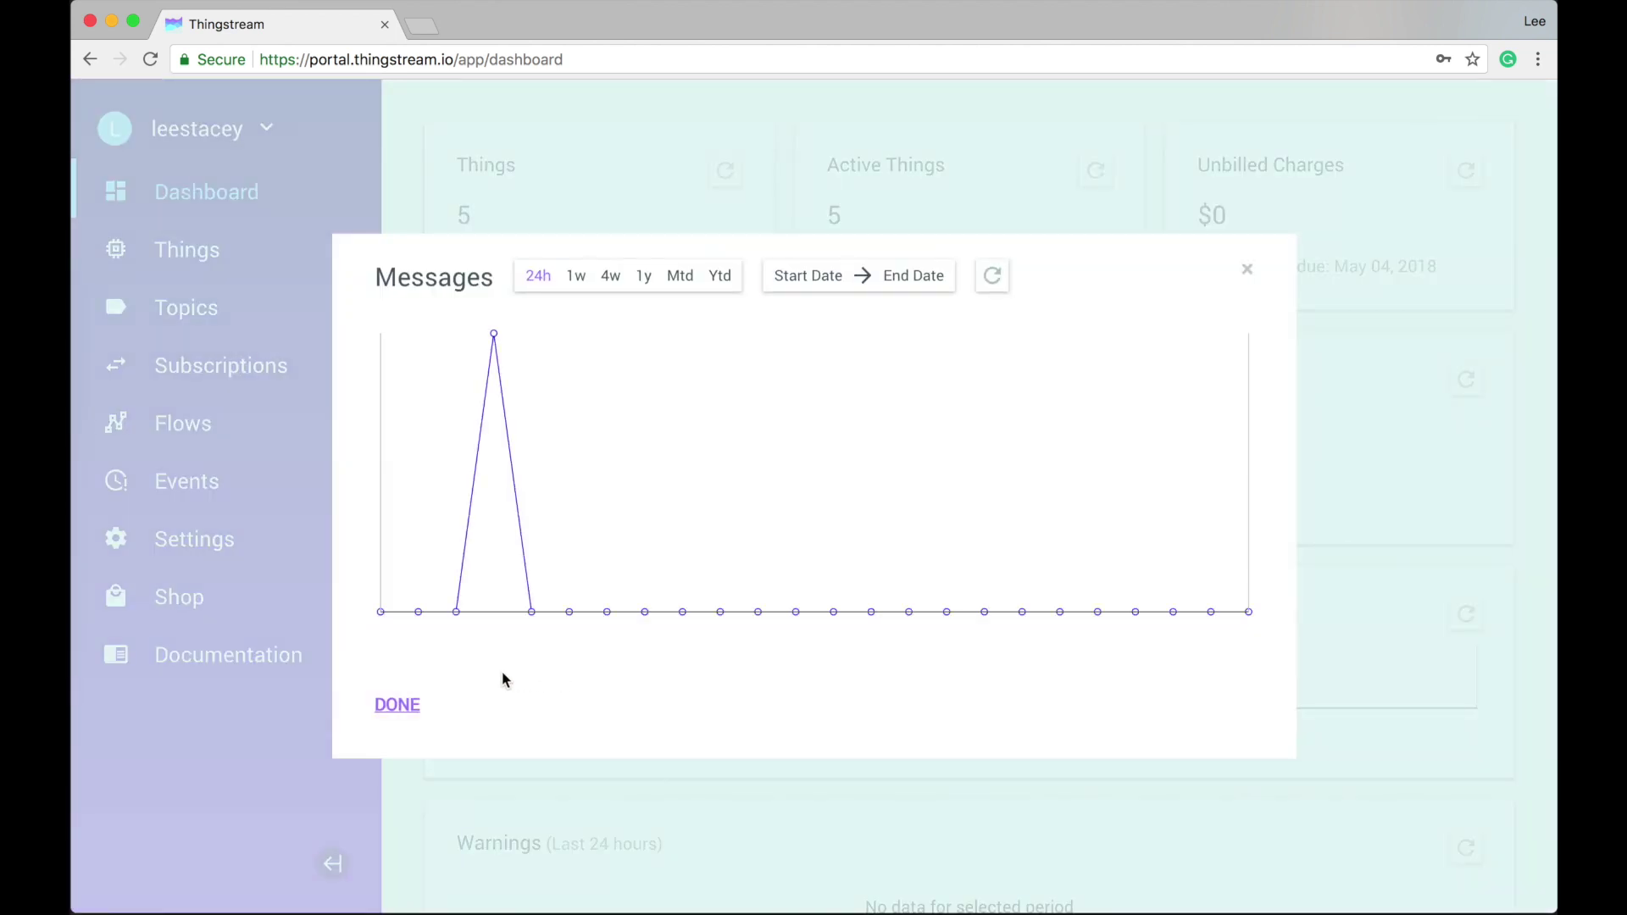
{"action": "left_click", "coordinate": [410, 705]}
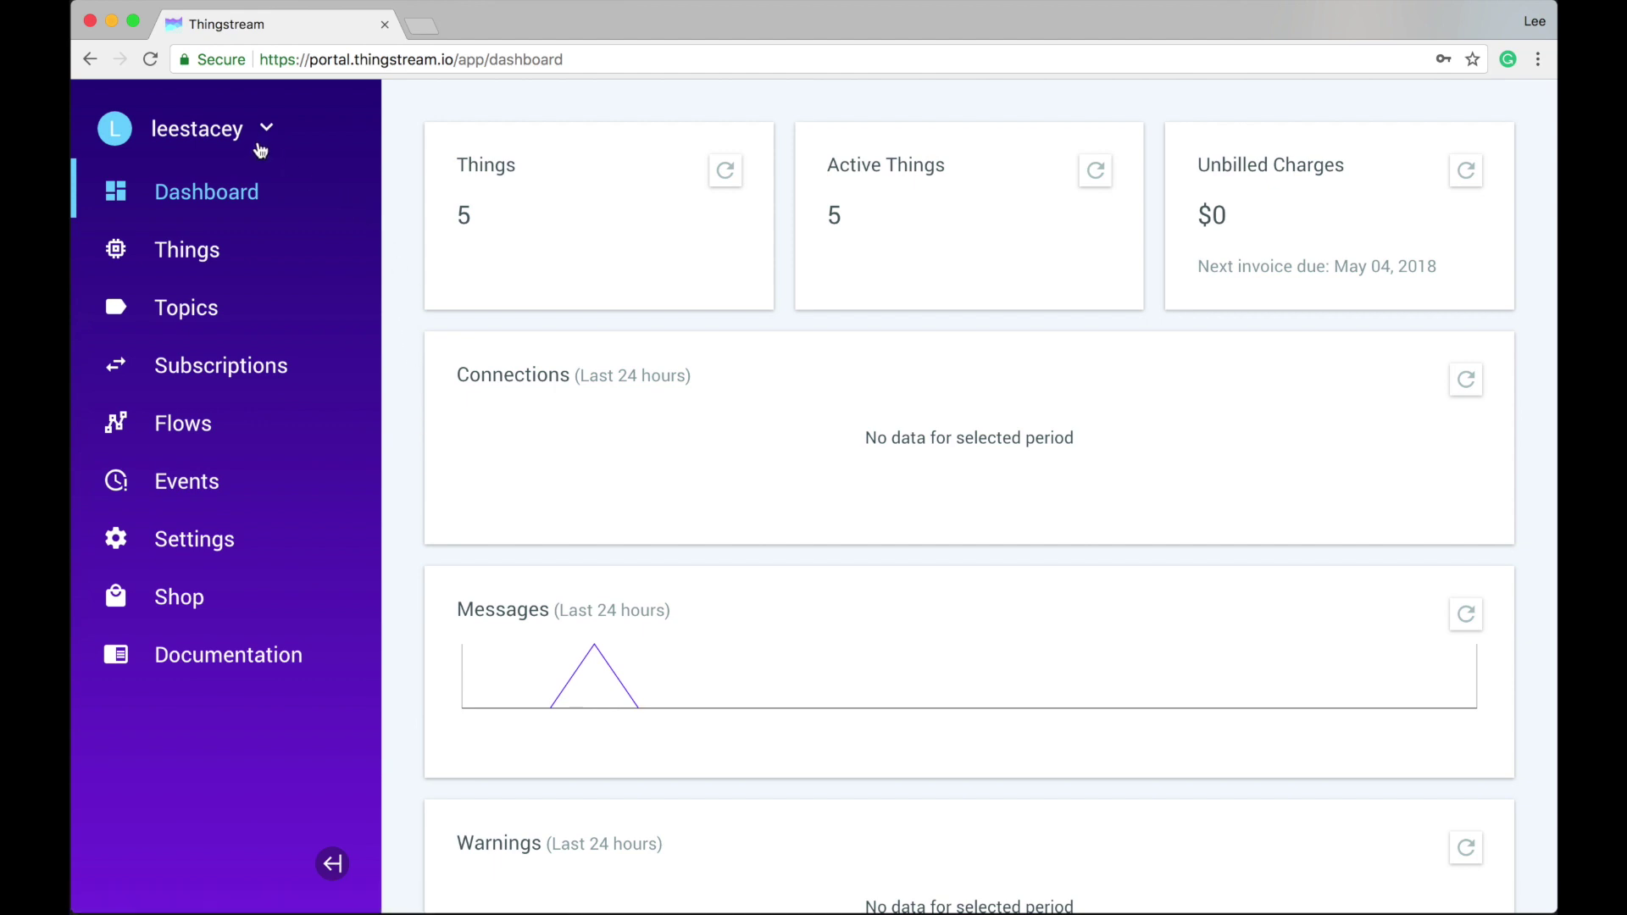
{"action": "left_click", "coordinate": [209, 143]}
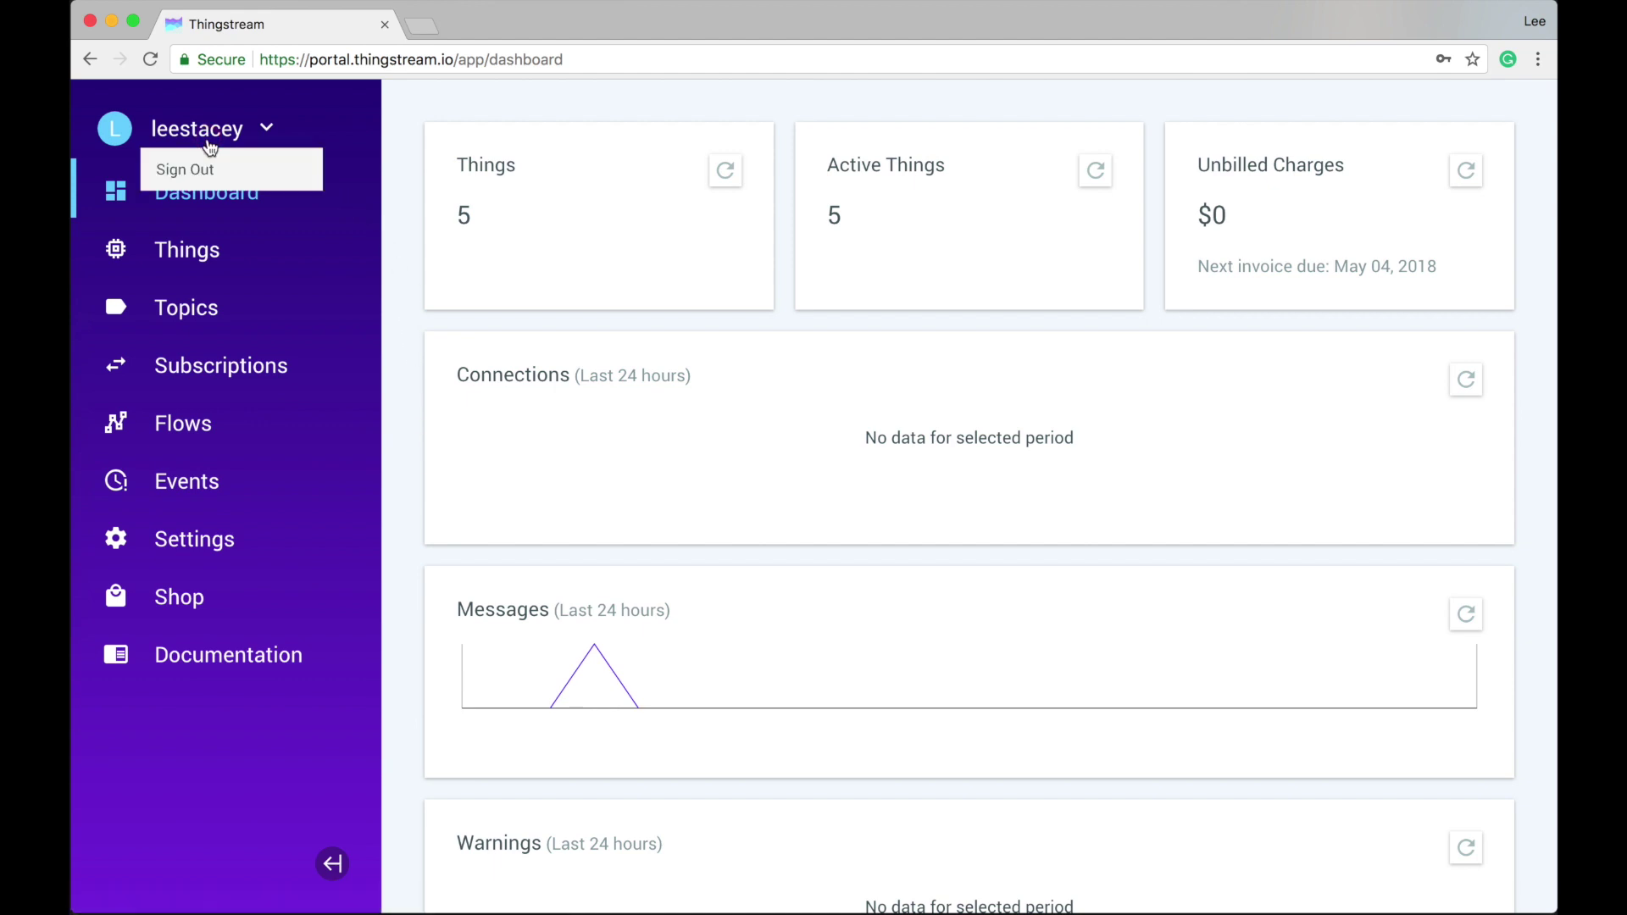
{"action": "left_click", "coordinate": [210, 143]}
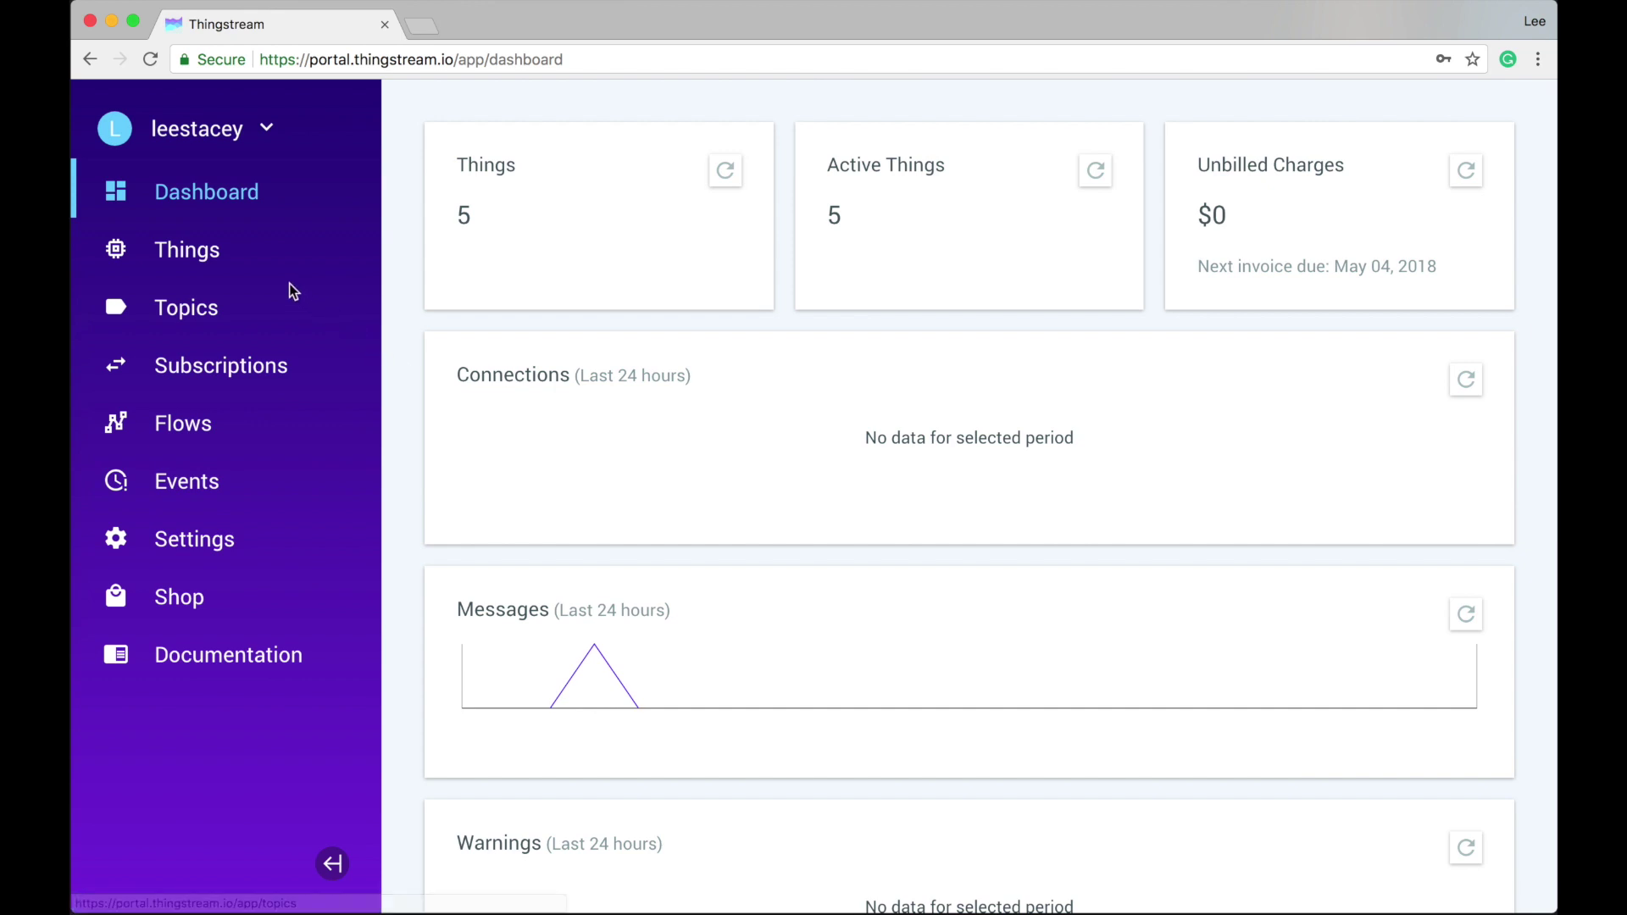
{"action": "left_click", "coordinate": [196, 259]}
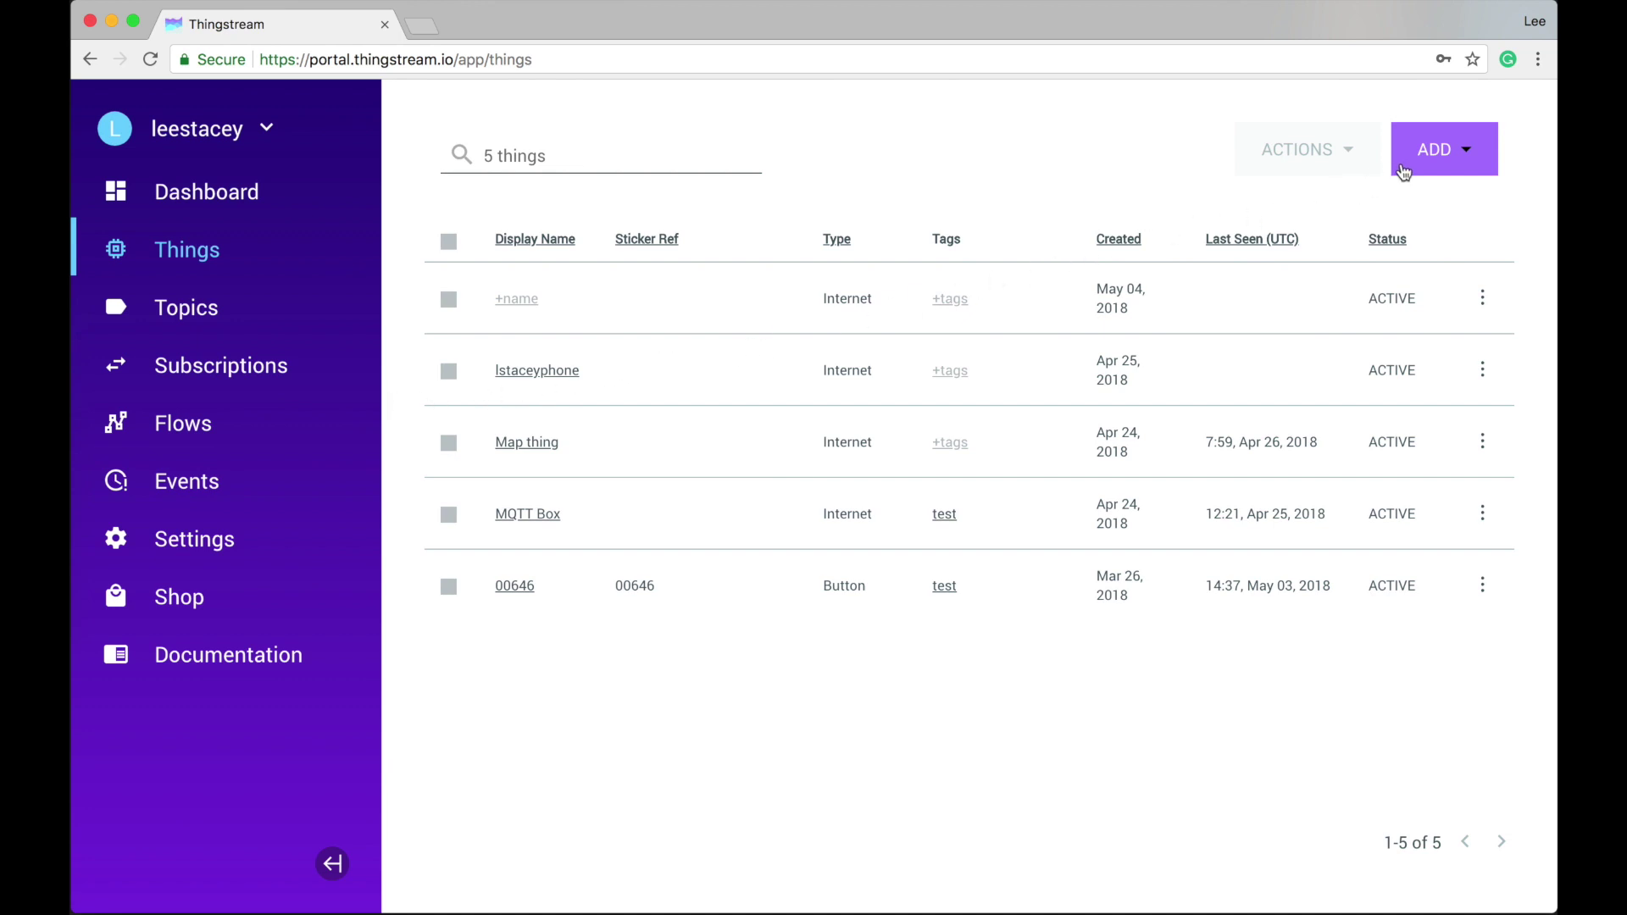
- Show the Things page's add options, New Thing and Enter Activation Code
{"action": "left_click", "coordinate": [1433, 157]}
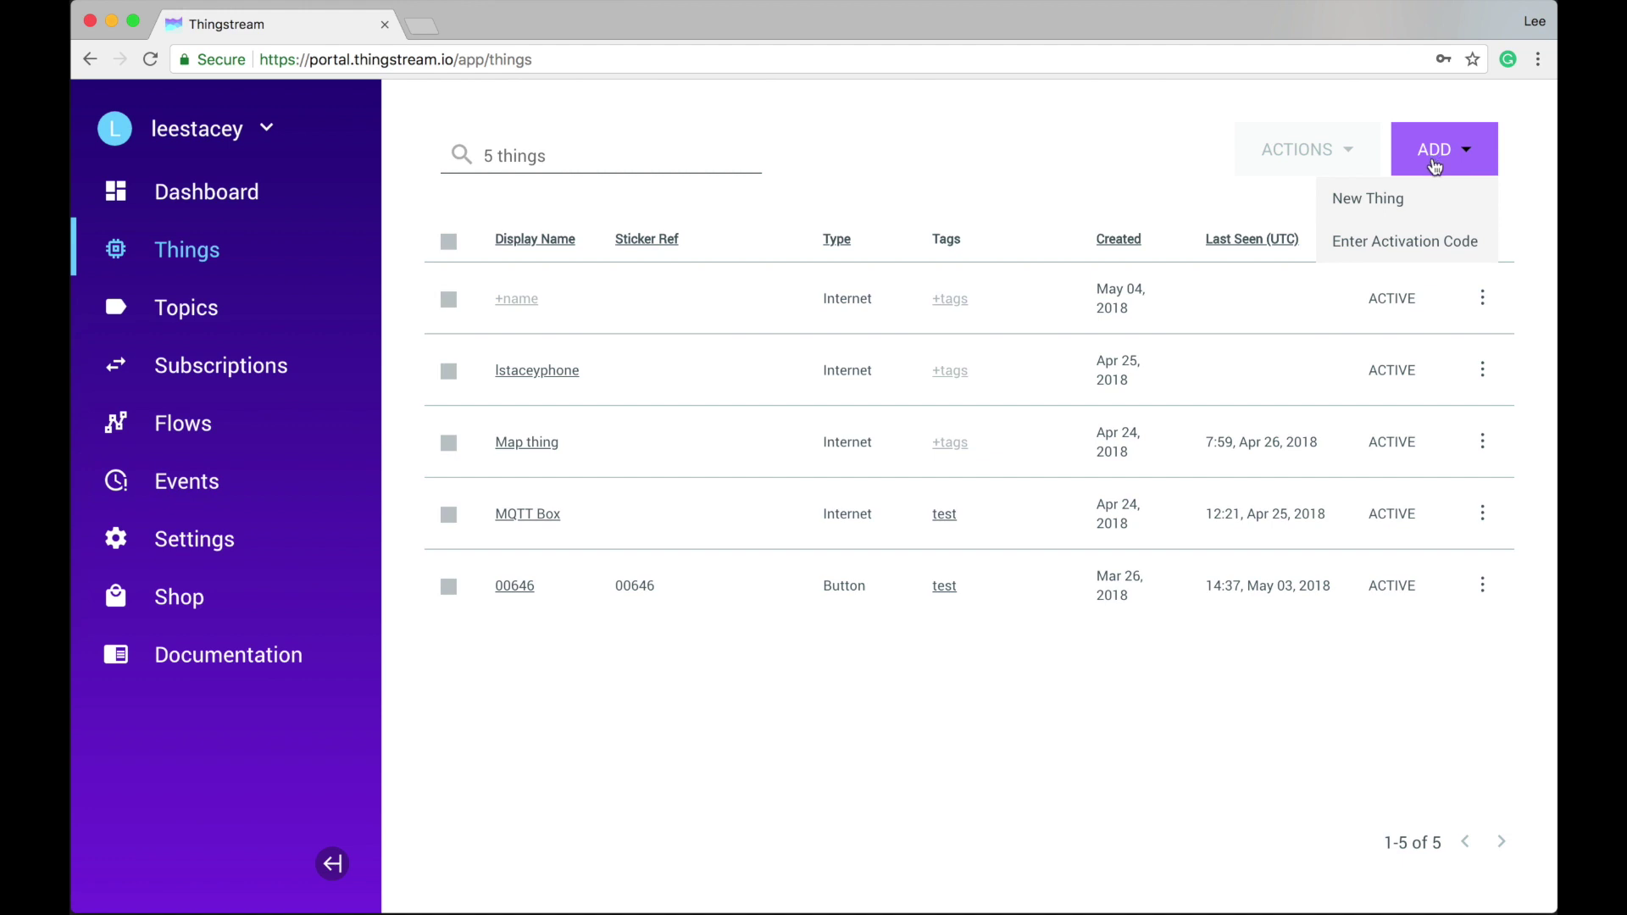
- Add a new Internet thing with New Thing, after trying and cancelling Enter Activation Code
{"action": "left_click", "coordinate": [1431, 243]}
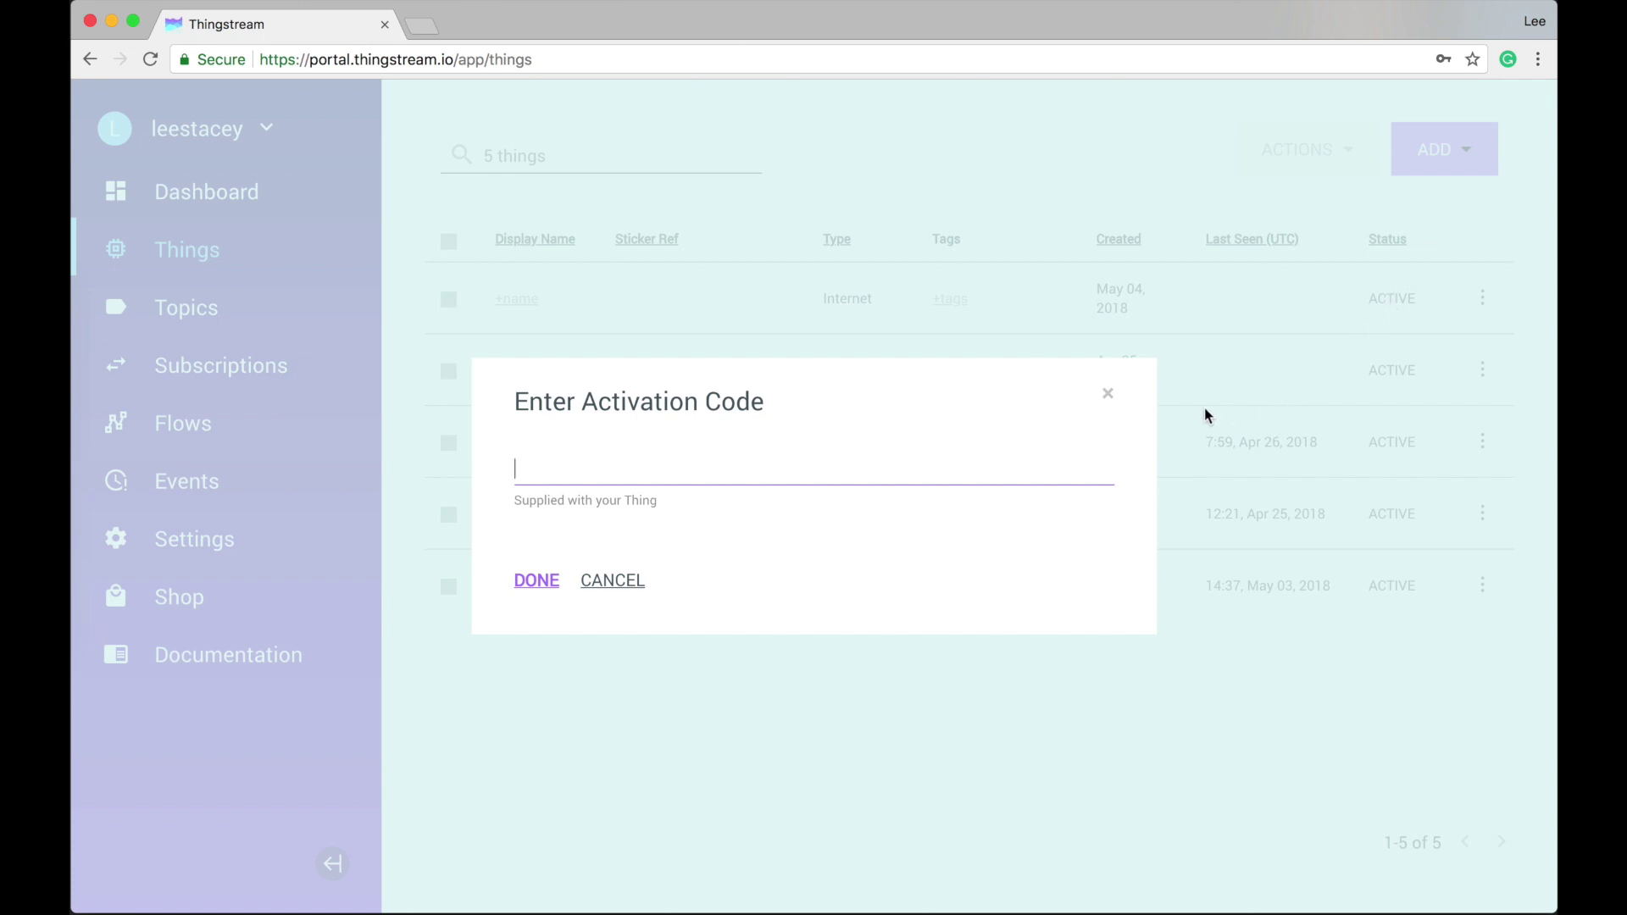
{"action": "left_click", "coordinate": [1109, 396]}
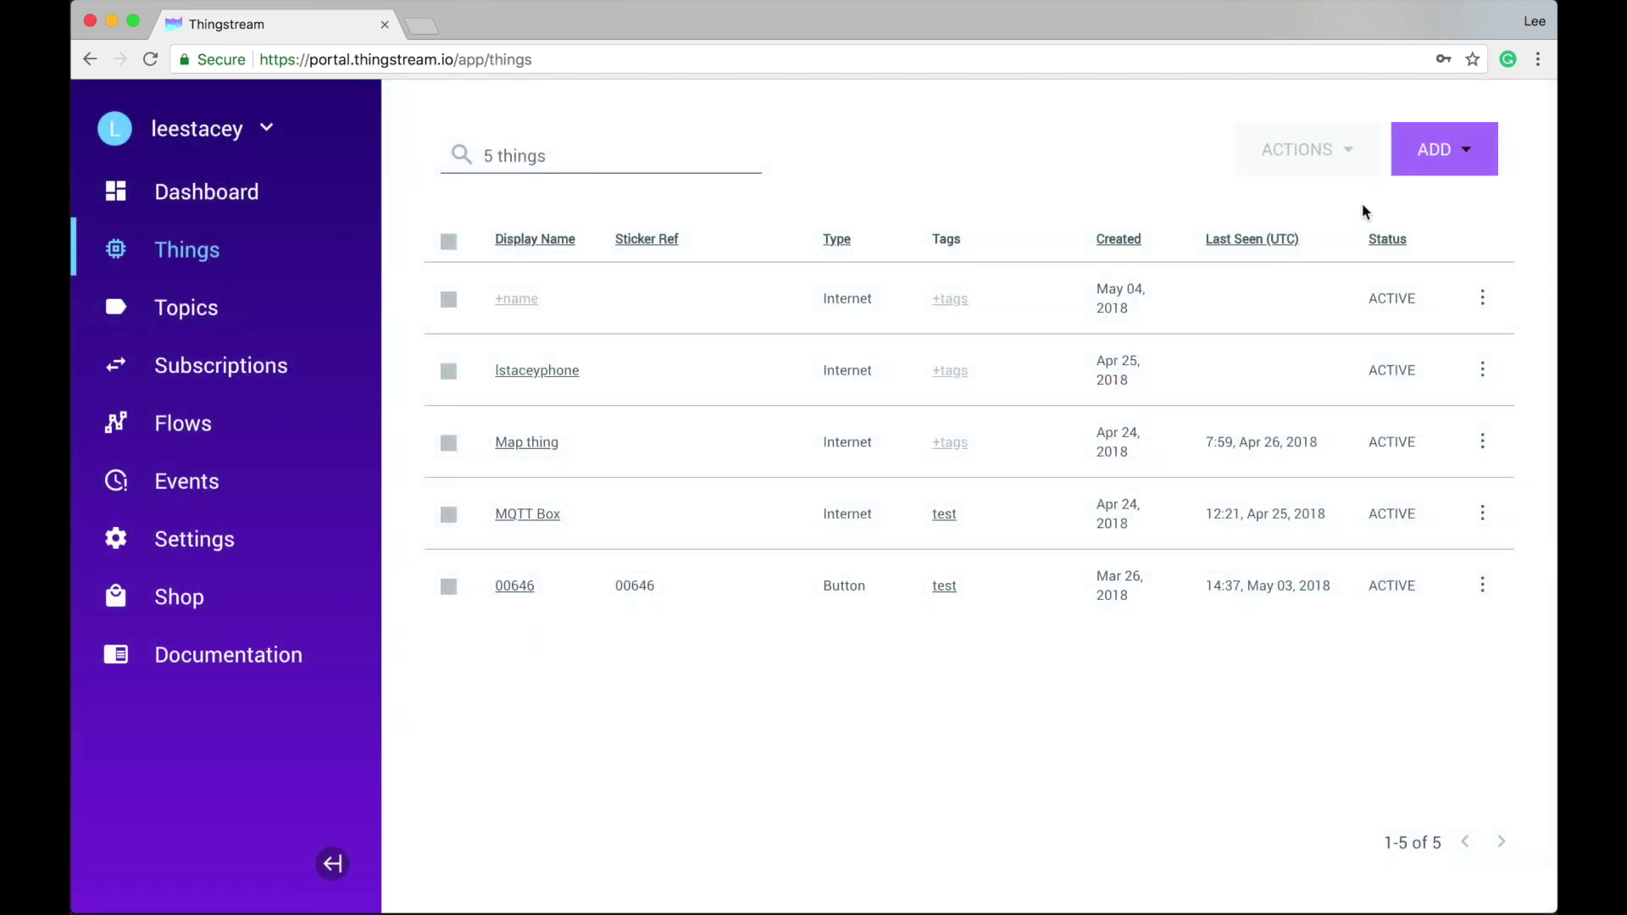
{"action": "left_click", "coordinate": [1424, 158]}
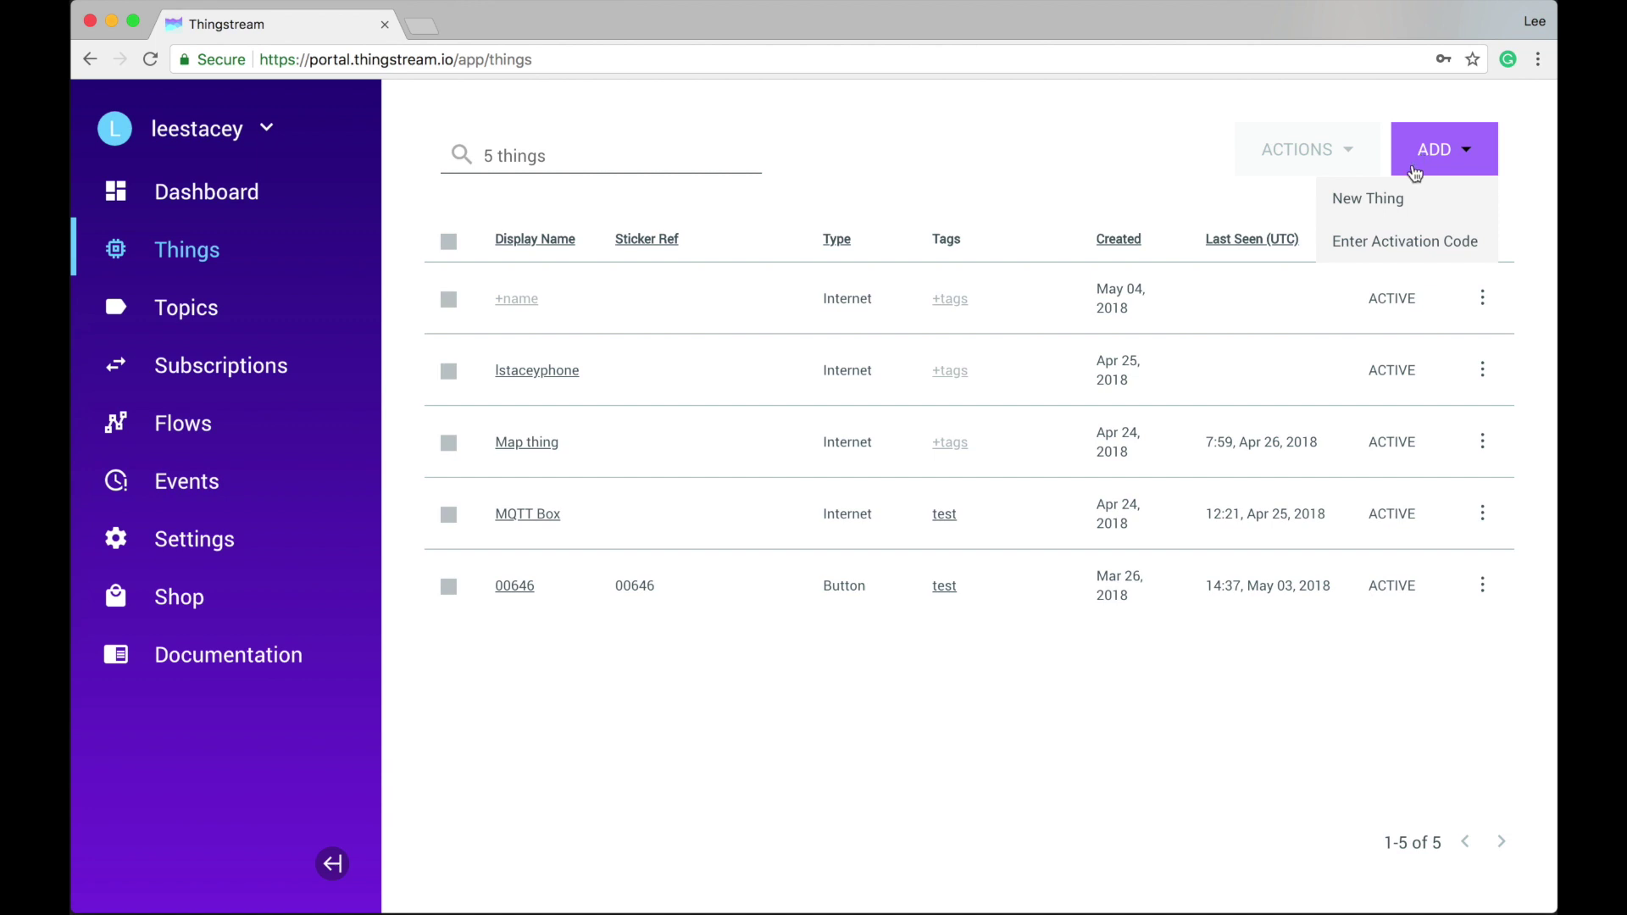
{"action": "left_click", "coordinate": [1399, 200]}
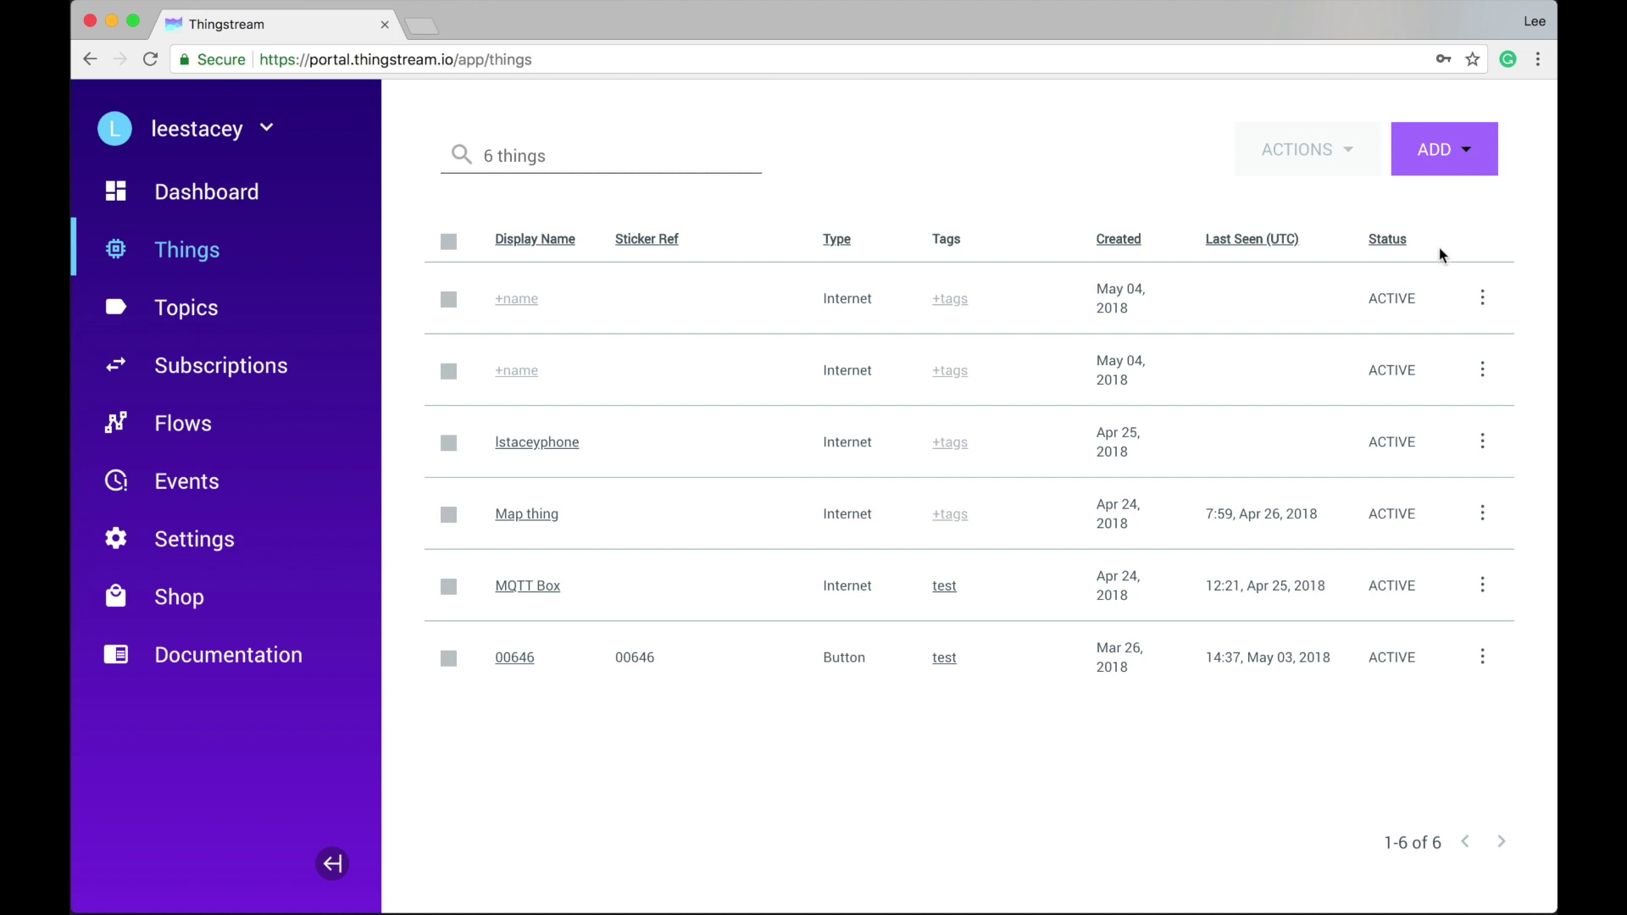
{"action": "left_click", "coordinate": [1483, 300]}
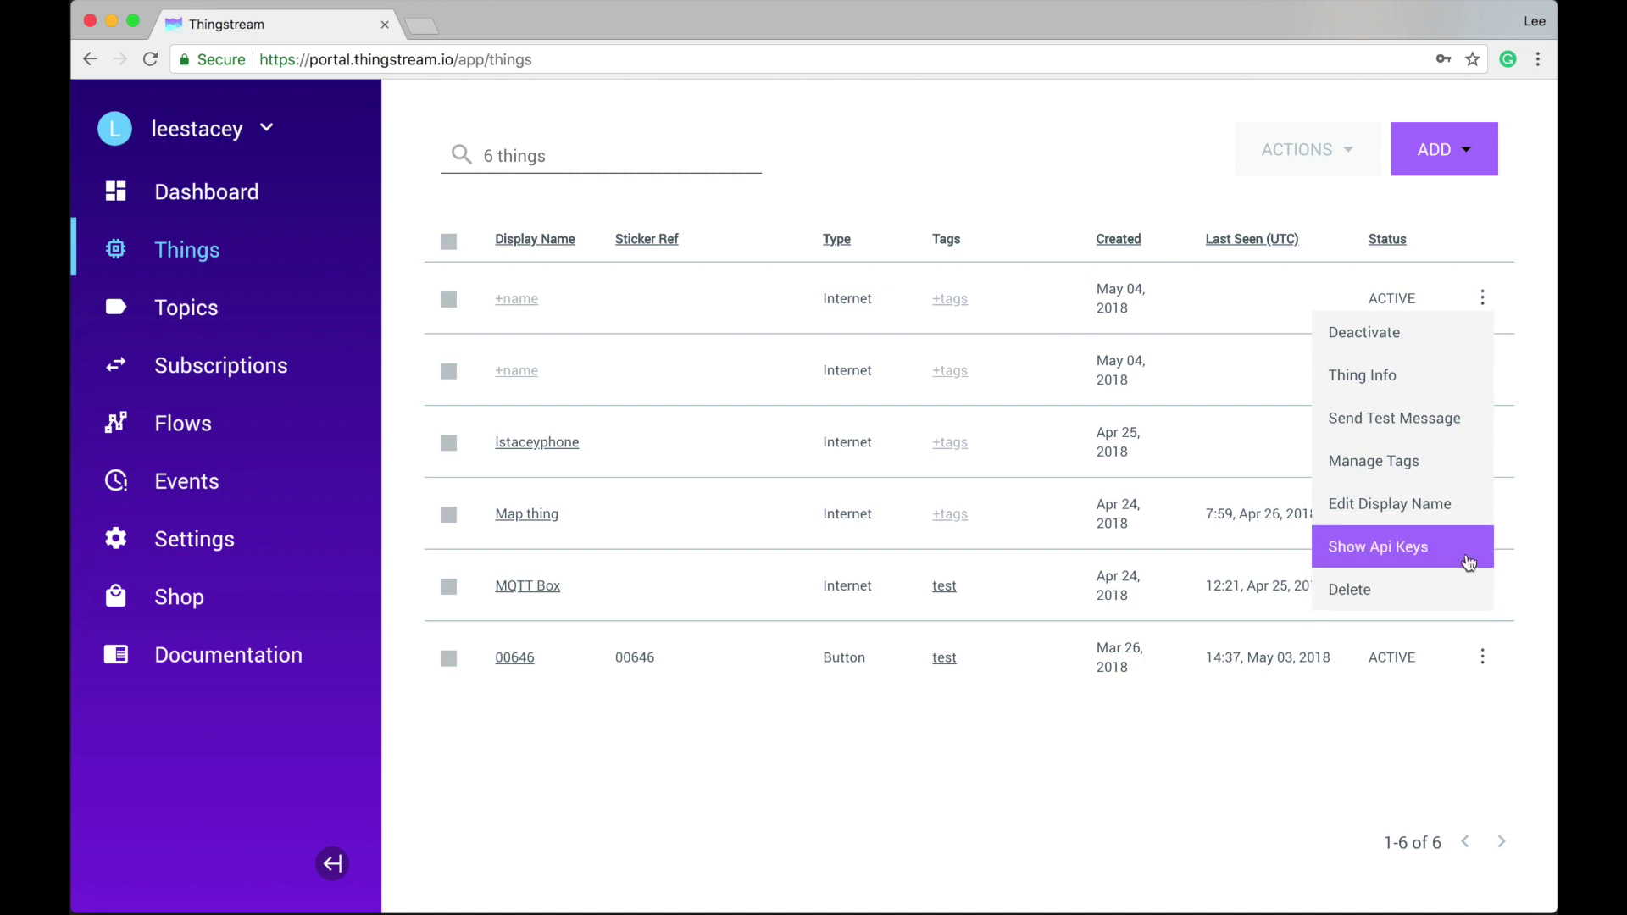
- Set the new Internet thing's display name to MyFirstThing
{"action": "left_click", "coordinate": [1483, 300]}
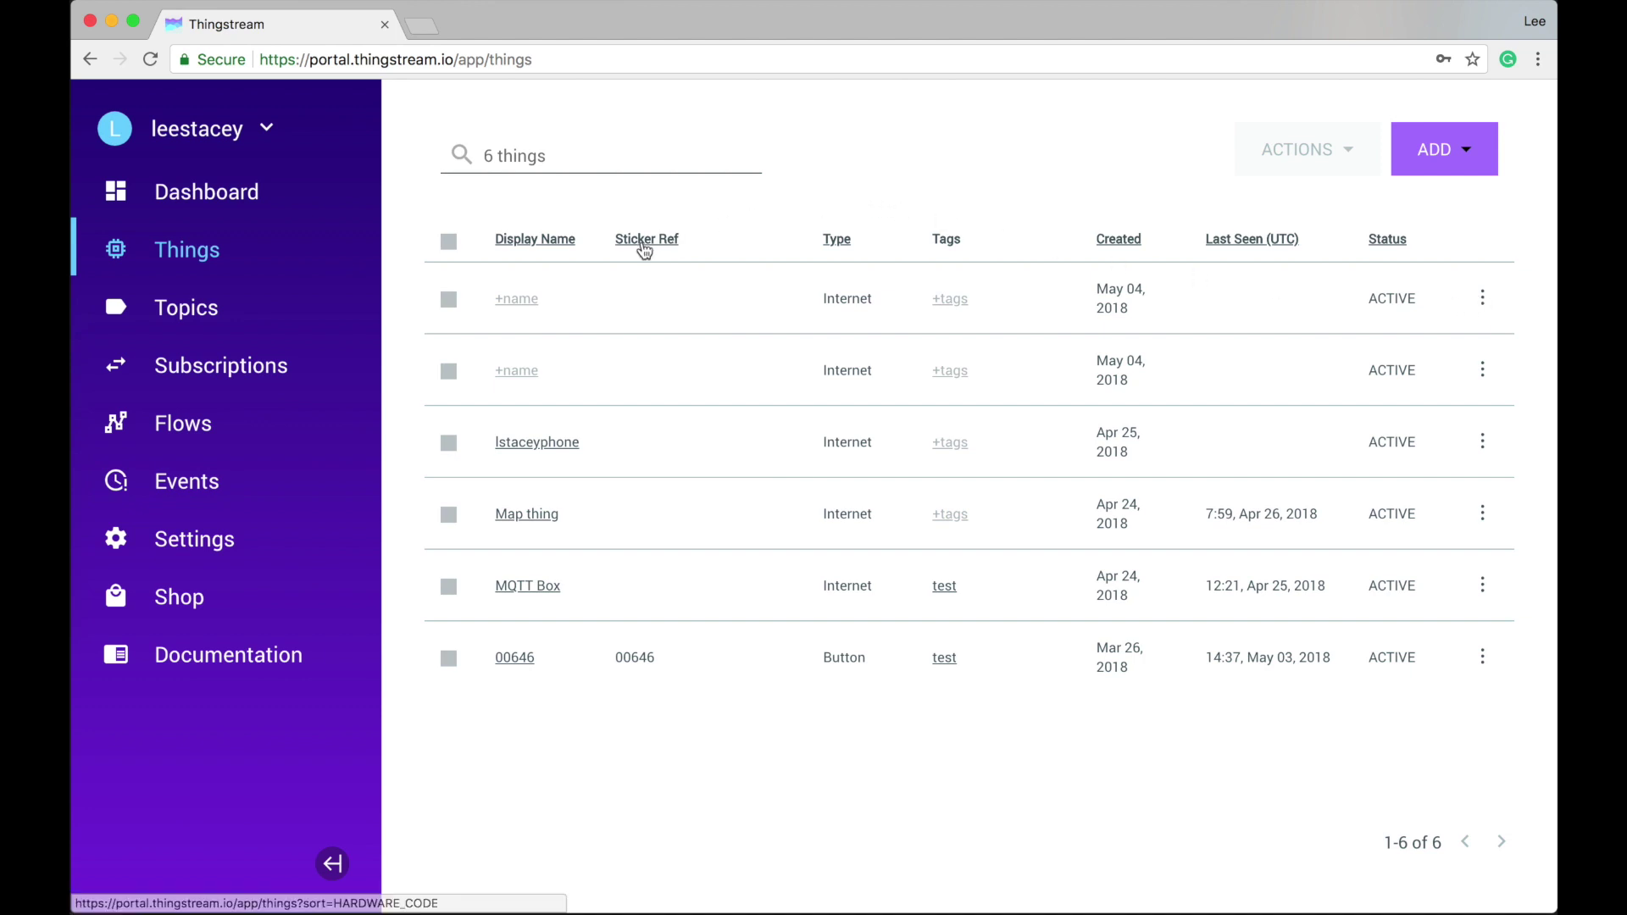
{"action": "left_click", "coordinate": [521, 302]}
{"action": "type", "text": "MyFirstThing"}
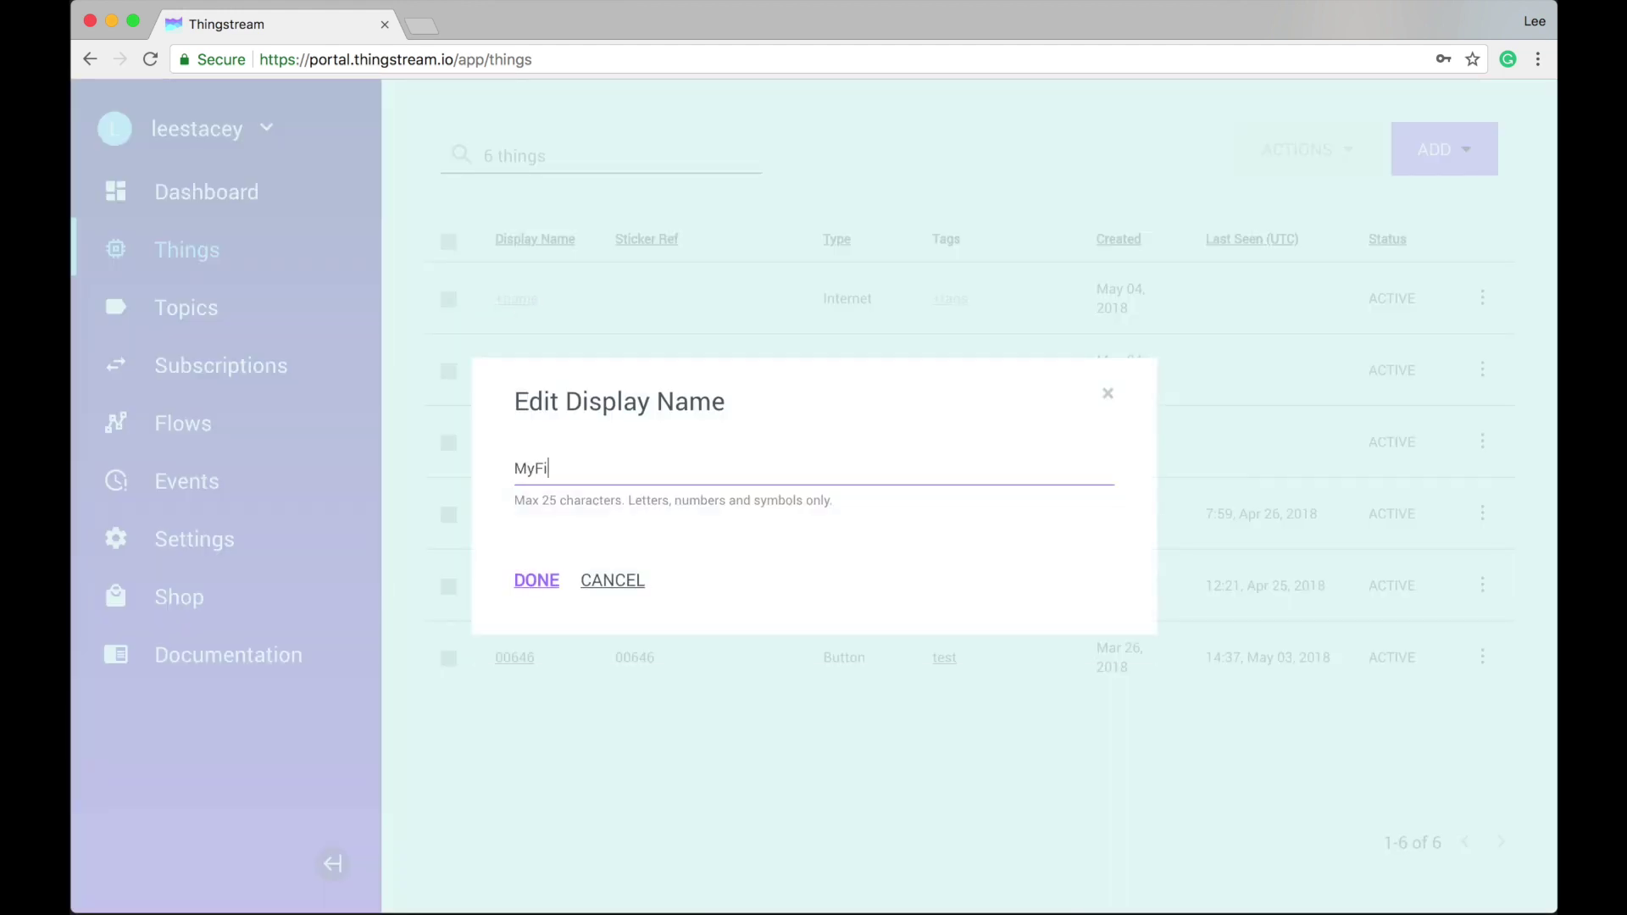
{"action": "left_click", "coordinate": [526, 583]}
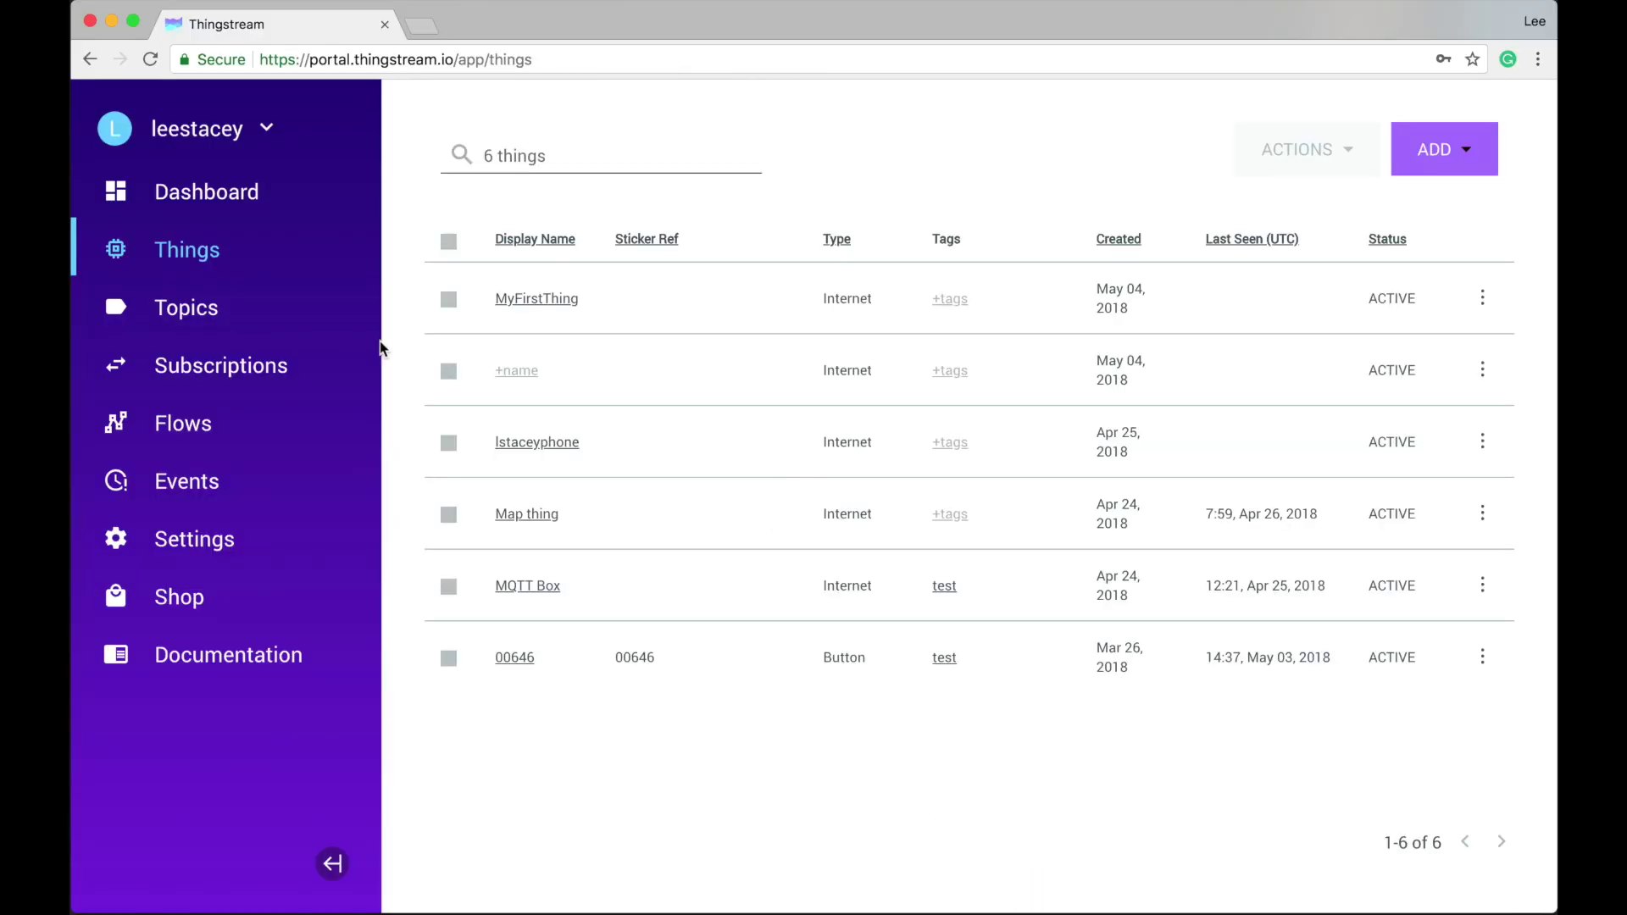
- On the Topics page, begin an alias for the status/location topic, prefilled with 101
{"action": "left_click", "coordinate": [200, 316]}
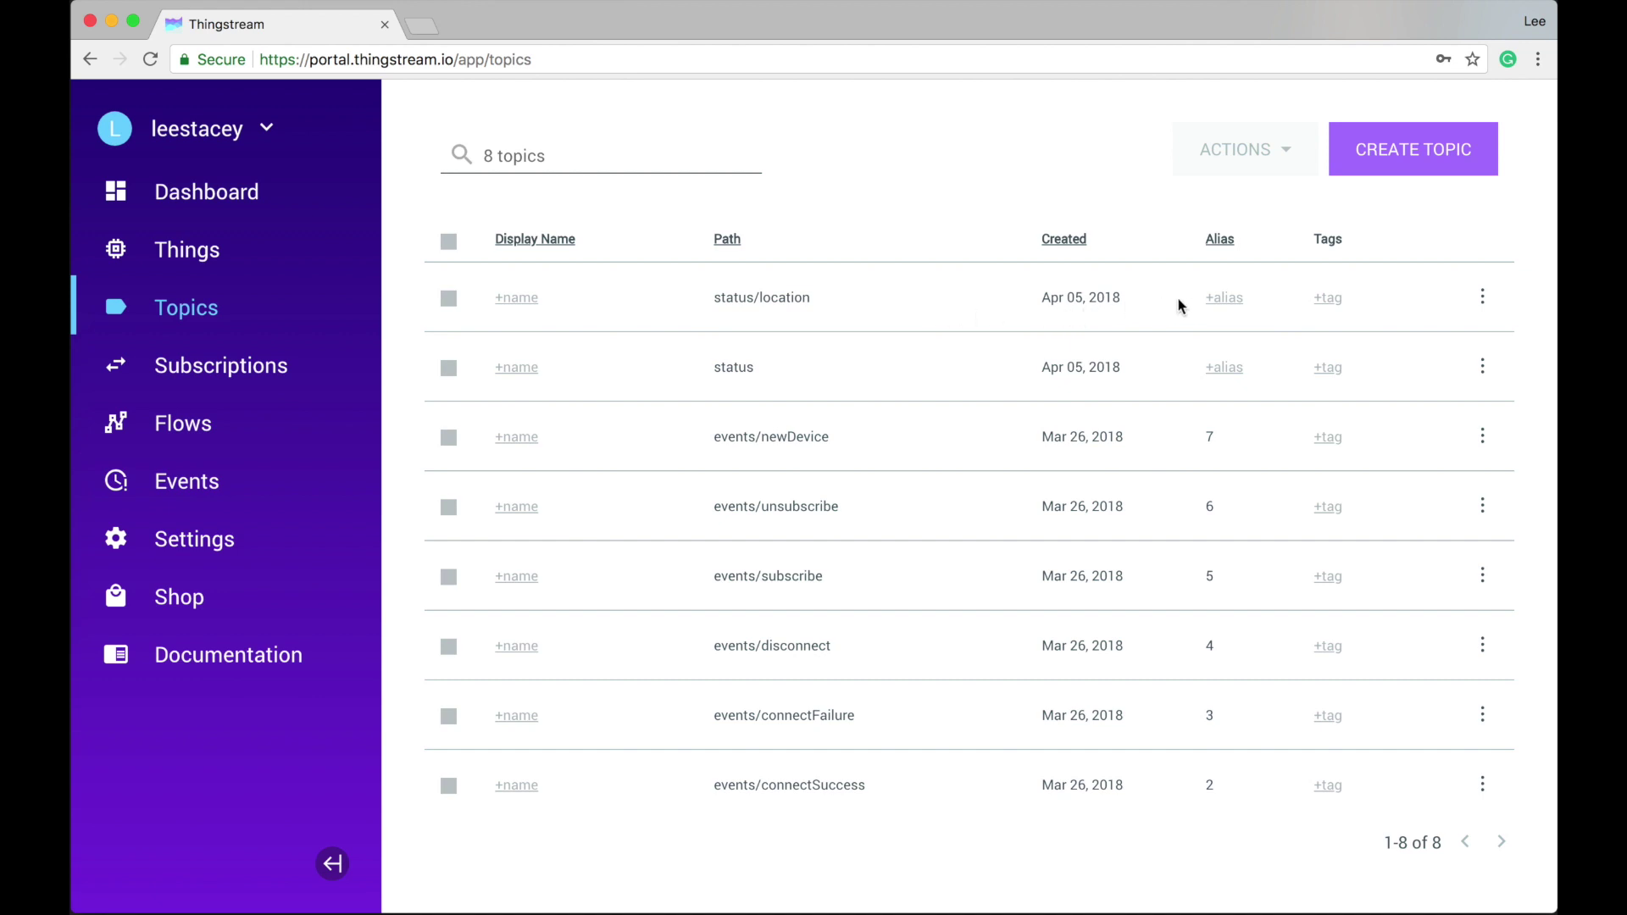
{"action": "left_click", "coordinate": [1223, 301]}
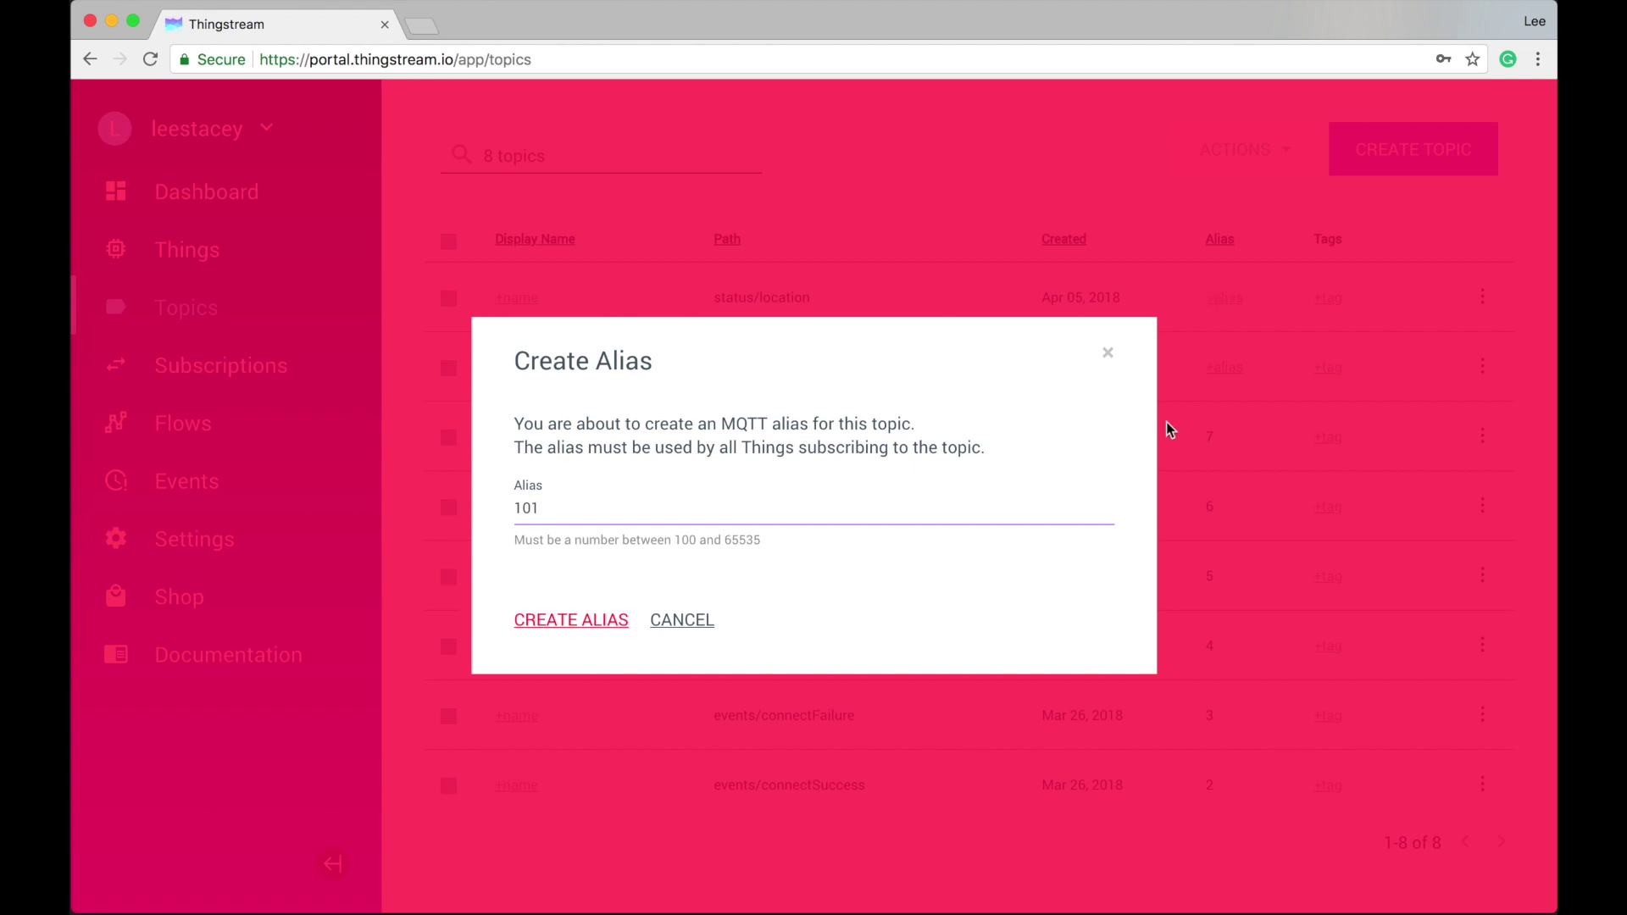
- Create alias 101 for status/location and go to the Subscriptions list
{"action": "left_click", "coordinate": [571, 621]}
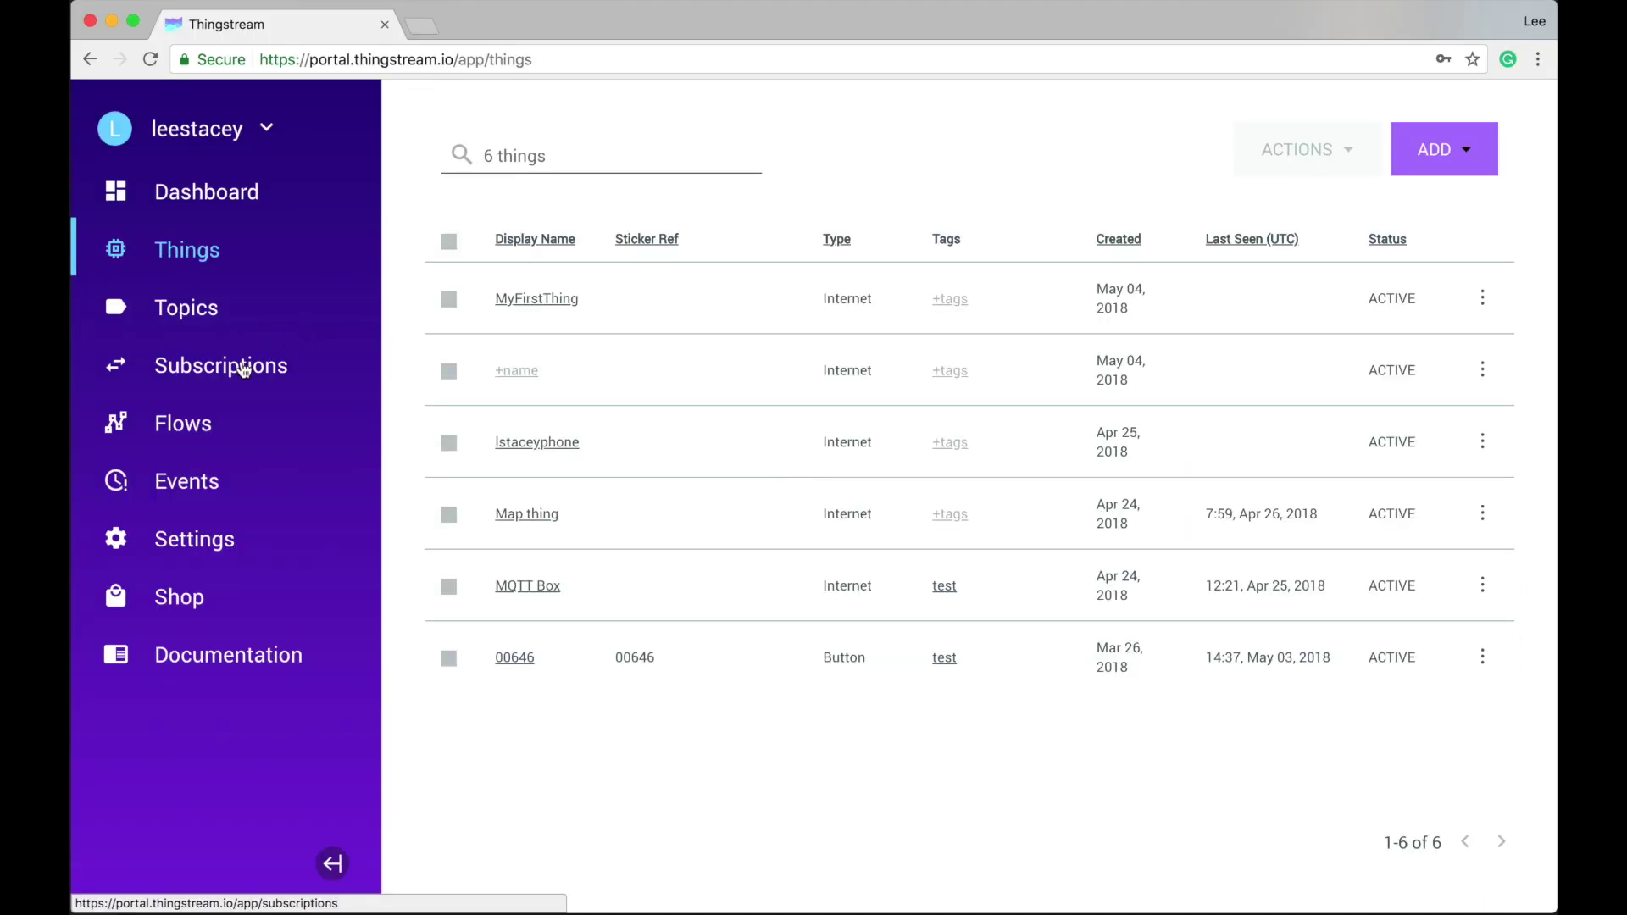
{"action": "left_click", "coordinate": [244, 368]}
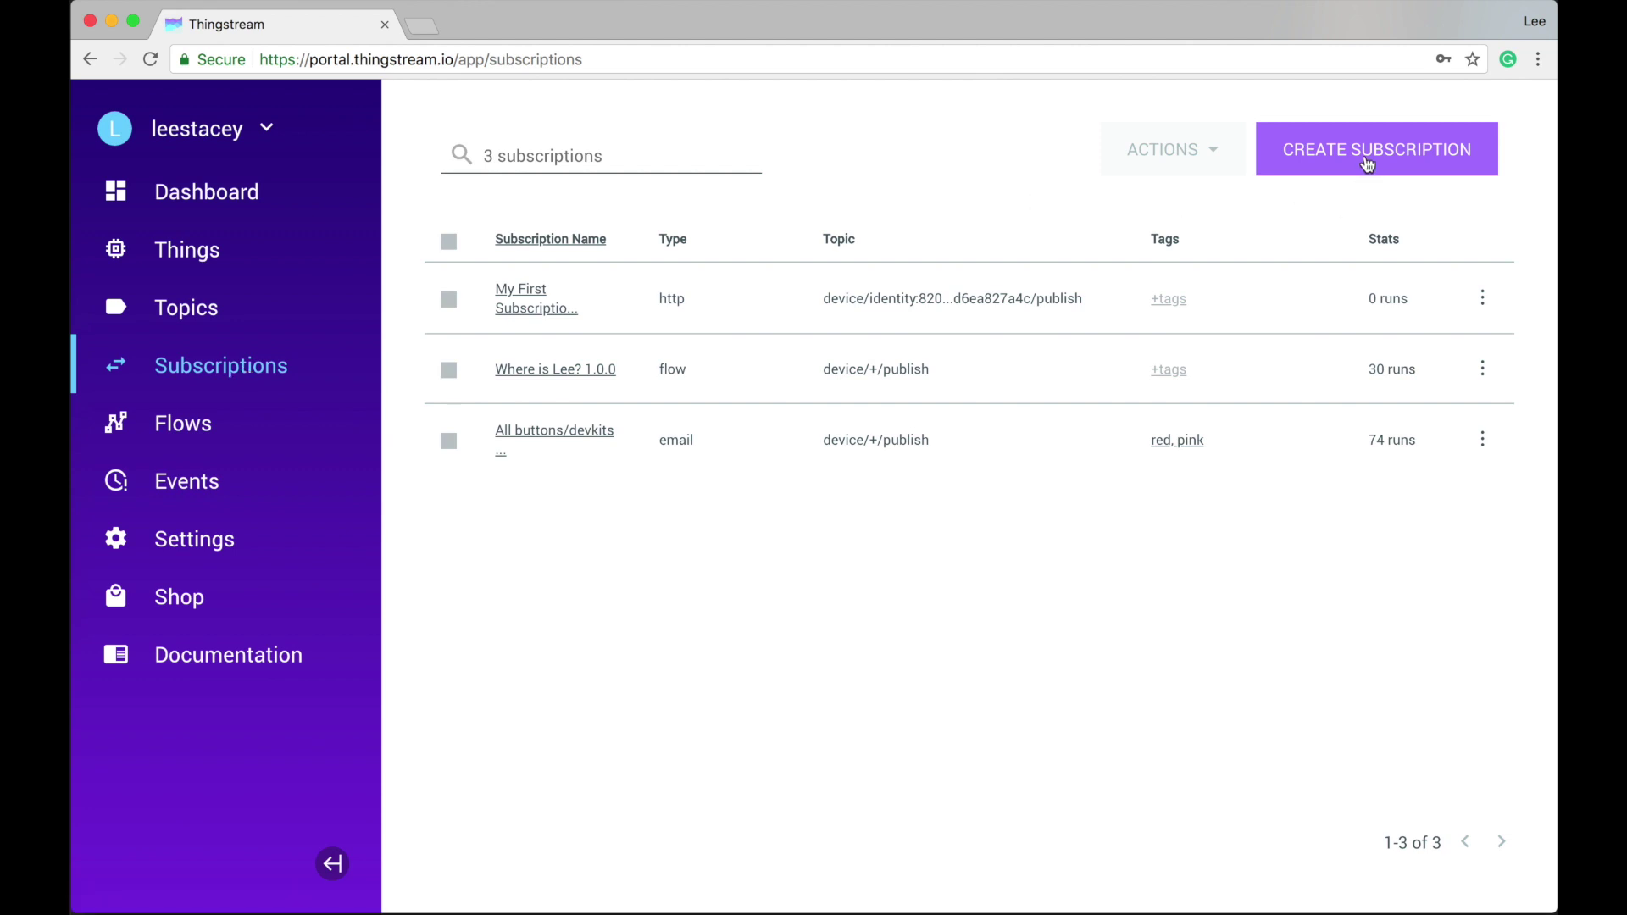
- Open the Create Subscription dialog from the Subscriptions page
{"action": "left_click", "coordinate": [1368, 164]}
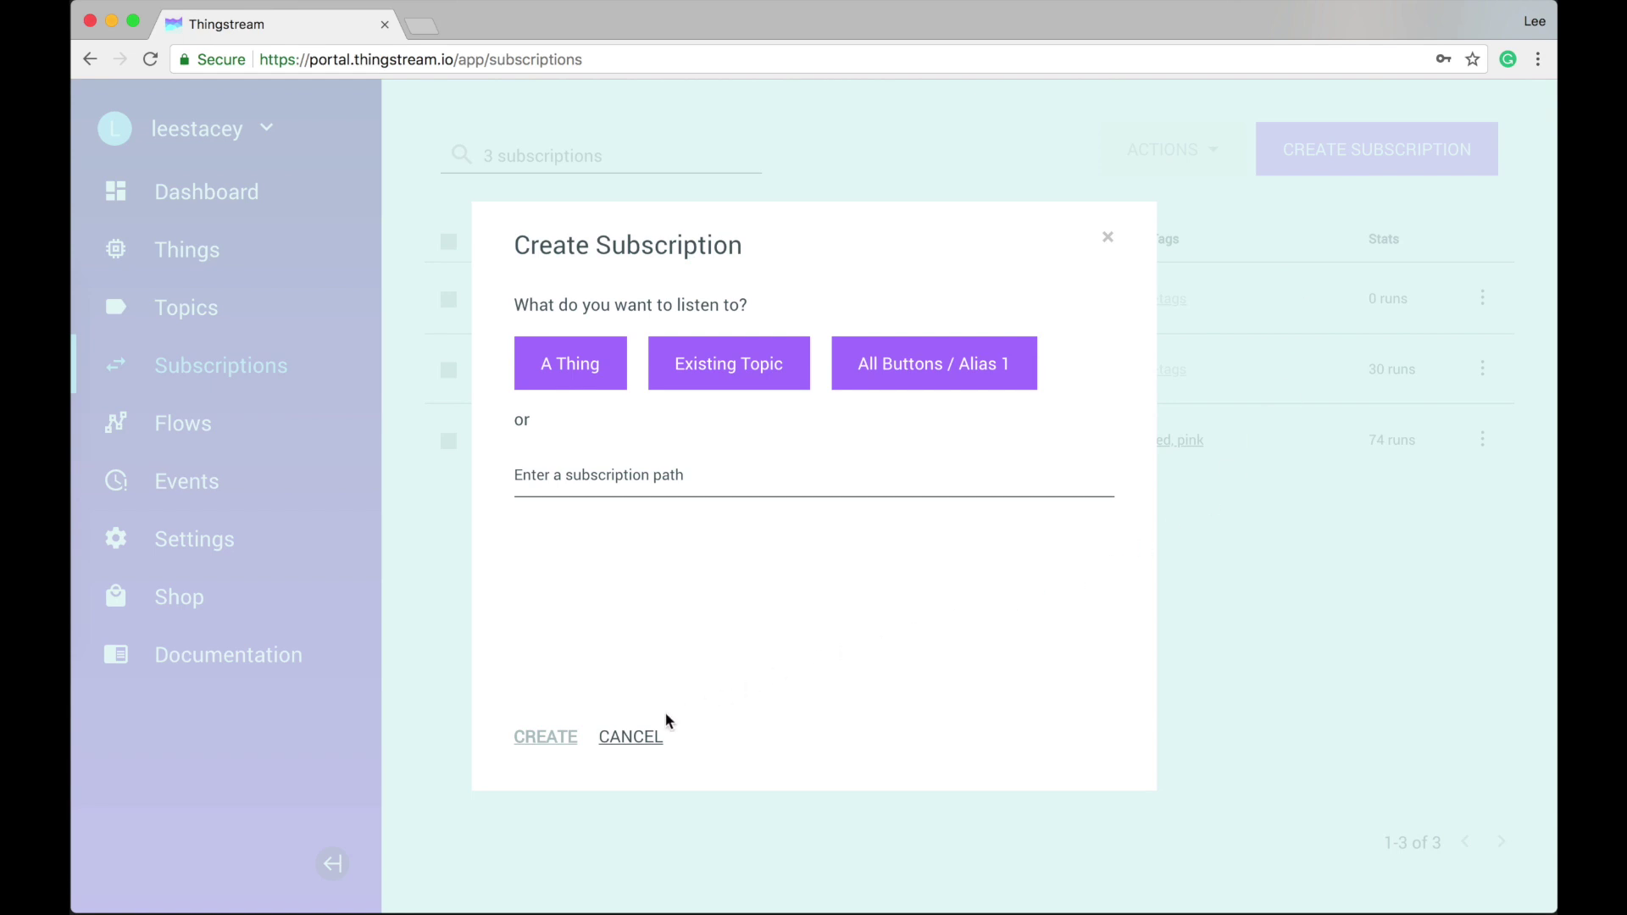
- Restart the subscription, listen to the thing MyFirstThing, and choose Http Post delivery
{"action": "left_click", "coordinate": [627, 737]}
{"action": "left_click", "coordinate": [1357, 156]}
{"action": "left_click", "coordinate": [593, 378]}
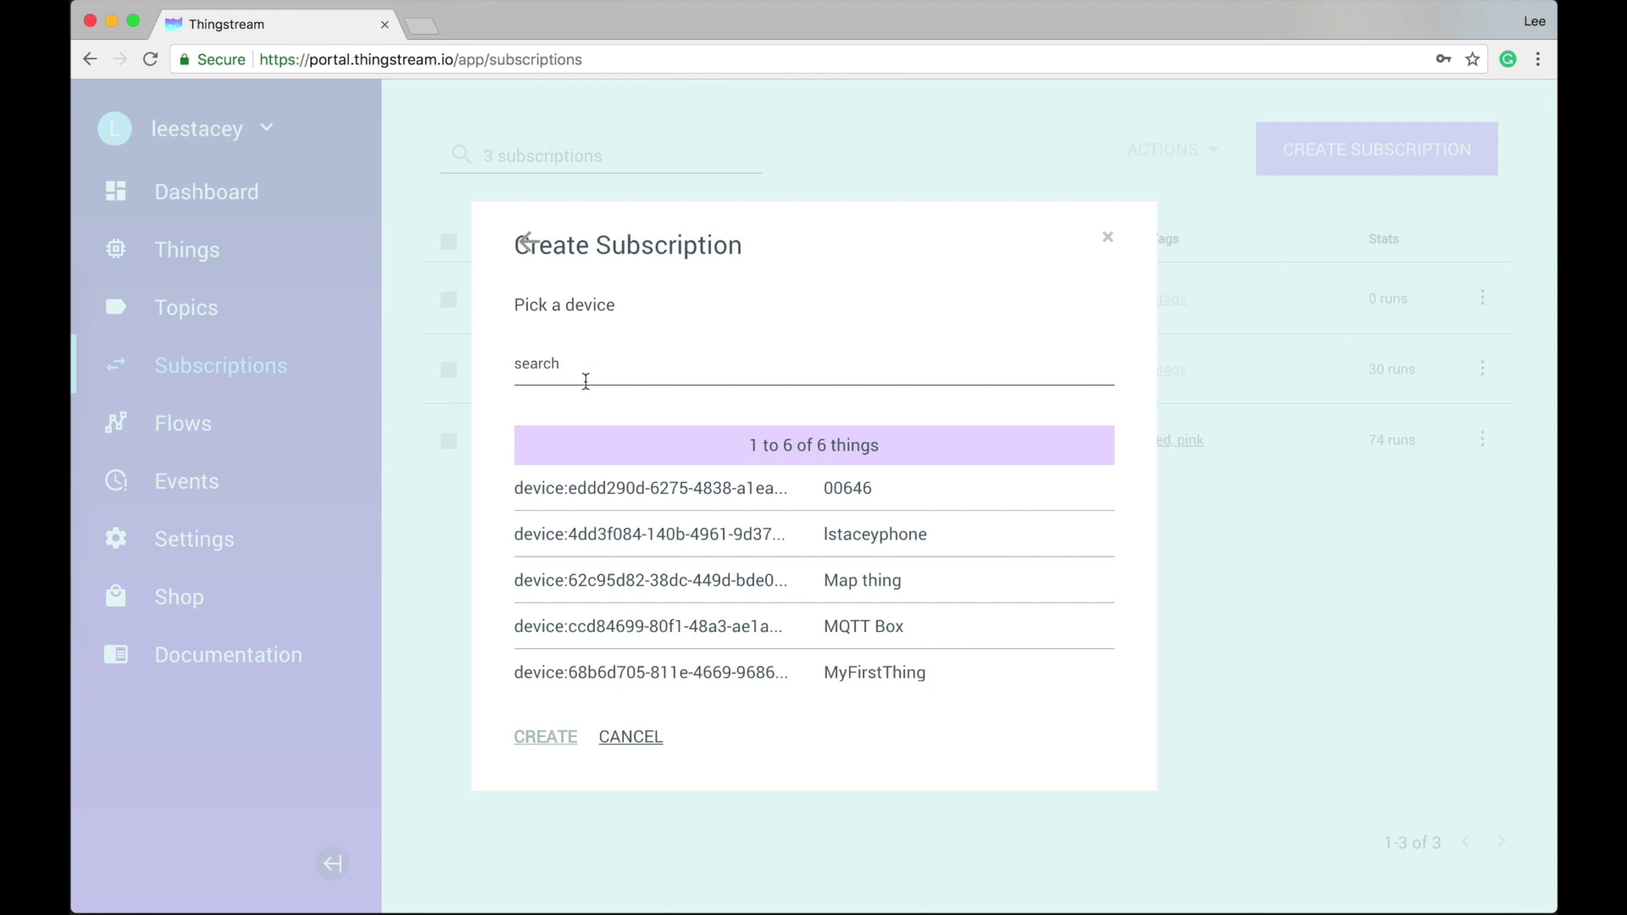
{"action": "left_click", "coordinate": [571, 672]}
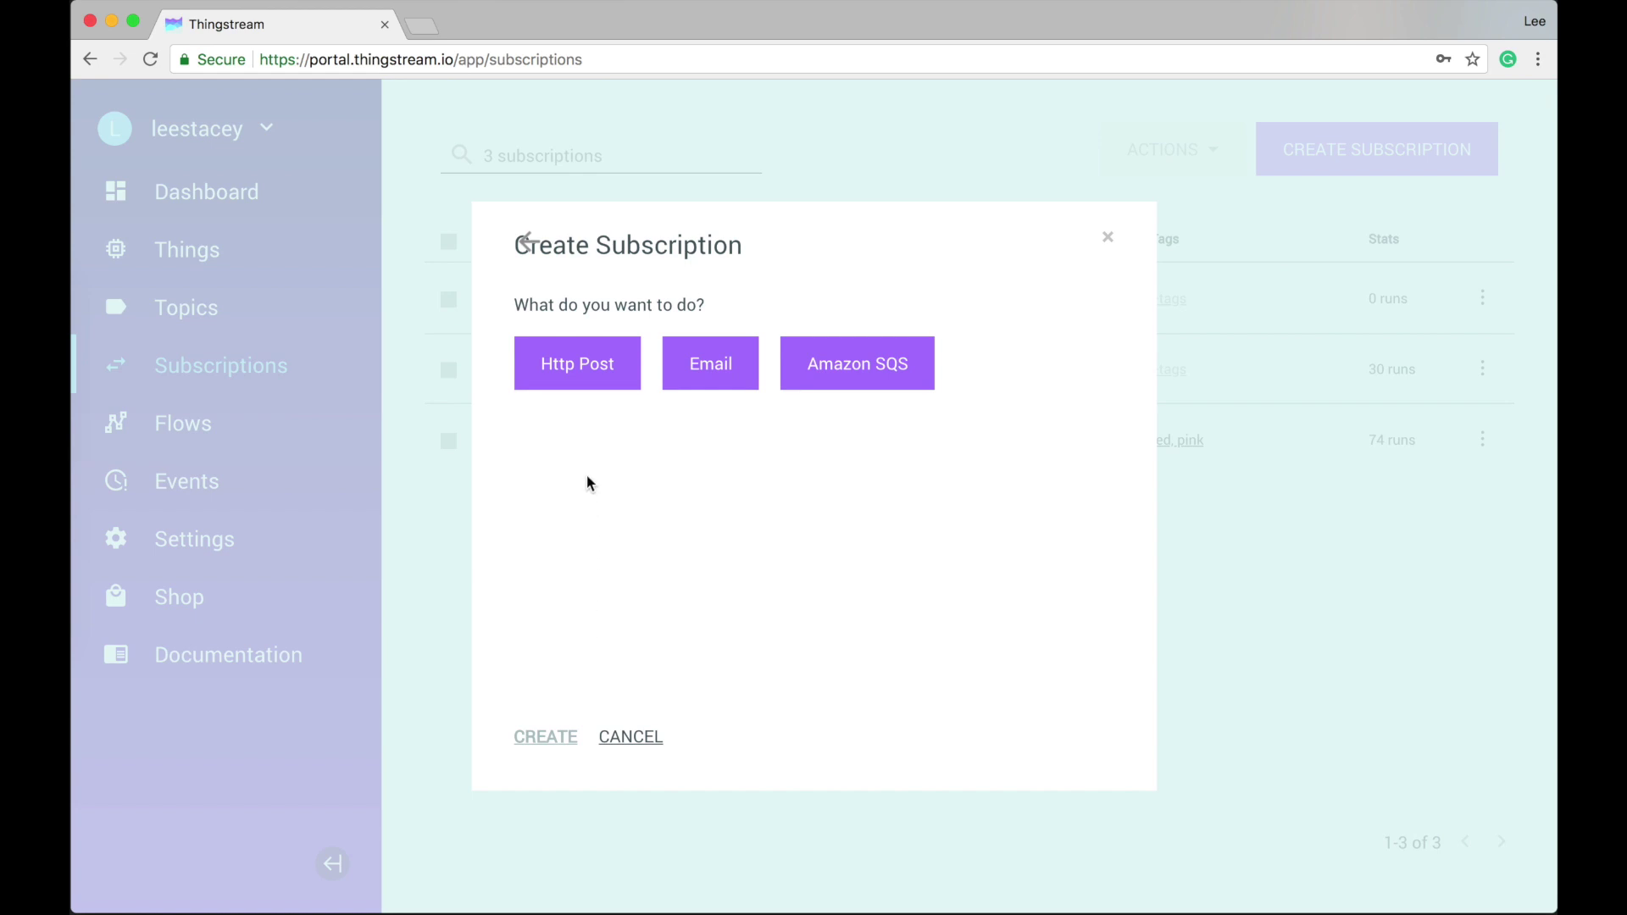
{"action": "left_click", "coordinate": [589, 373]}
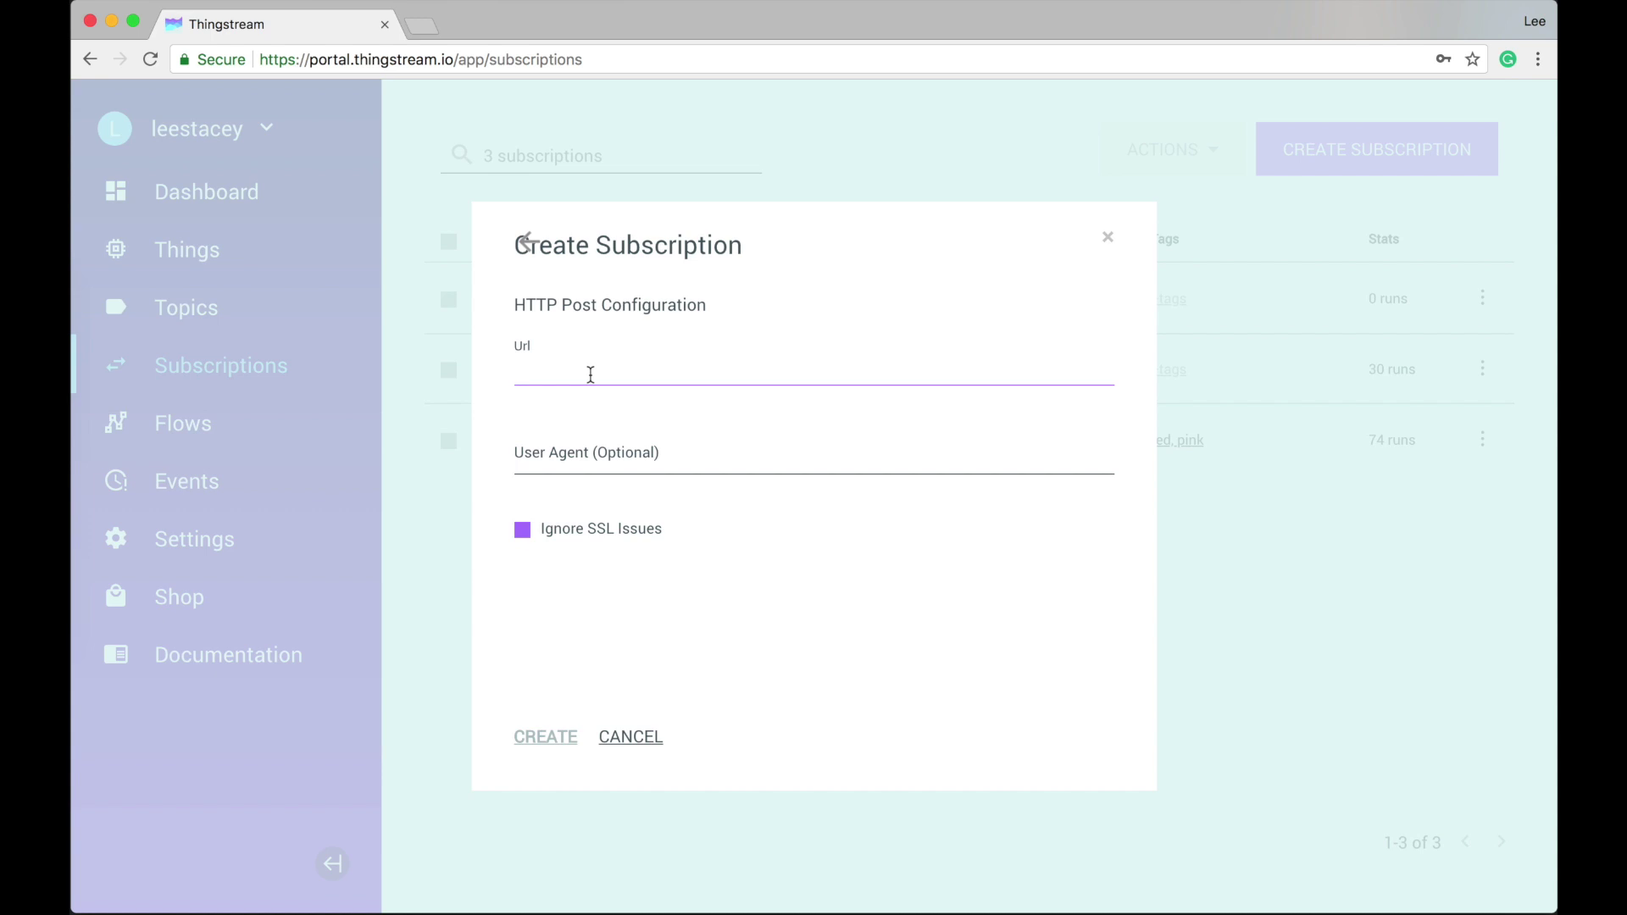
{"action": "left_click", "coordinate": [591, 374]}
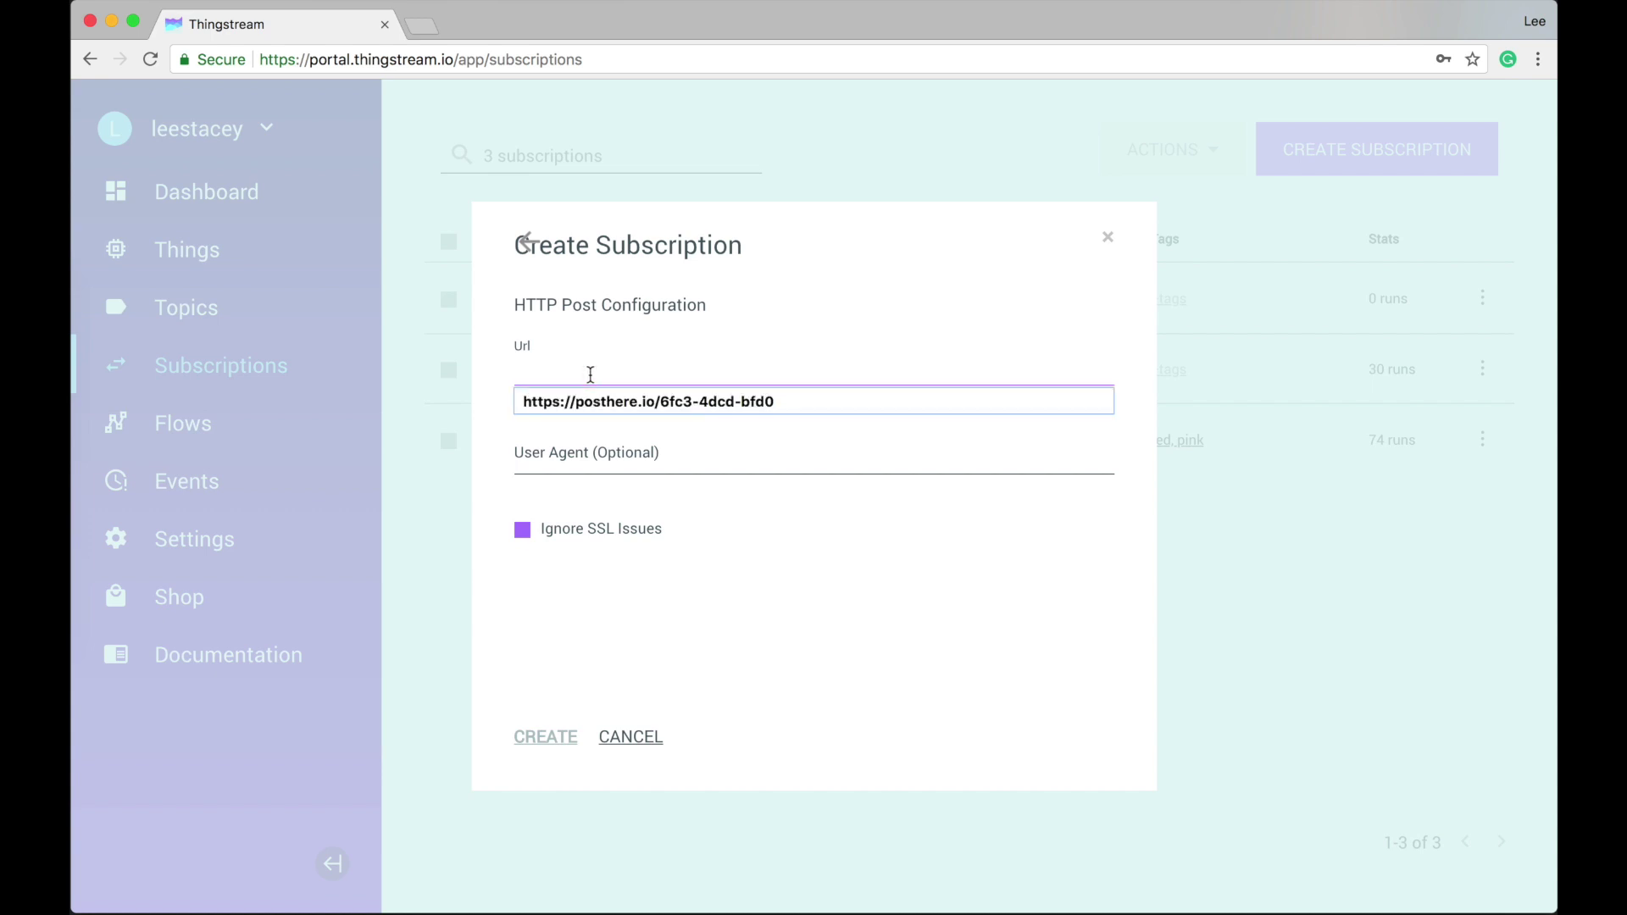
{"action": "left_click", "coordinate": [581, 398]}
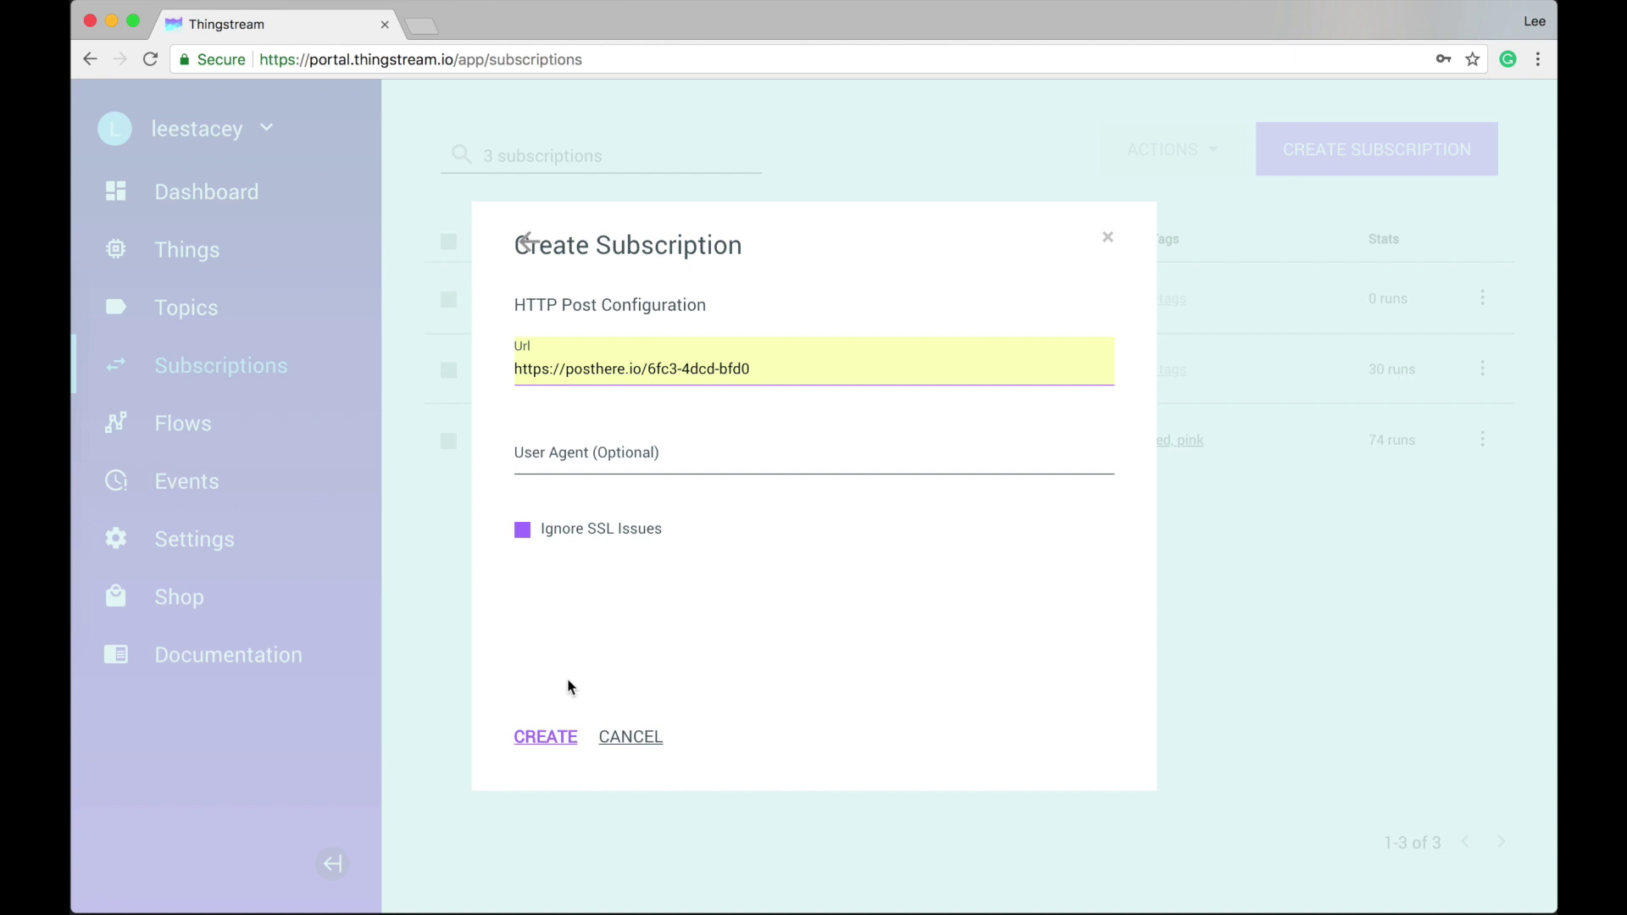
- Create the HTTP Post subscription, view its row options, then go to the Flows list
{"action": "left_click", "coordinate": [544, 734]}
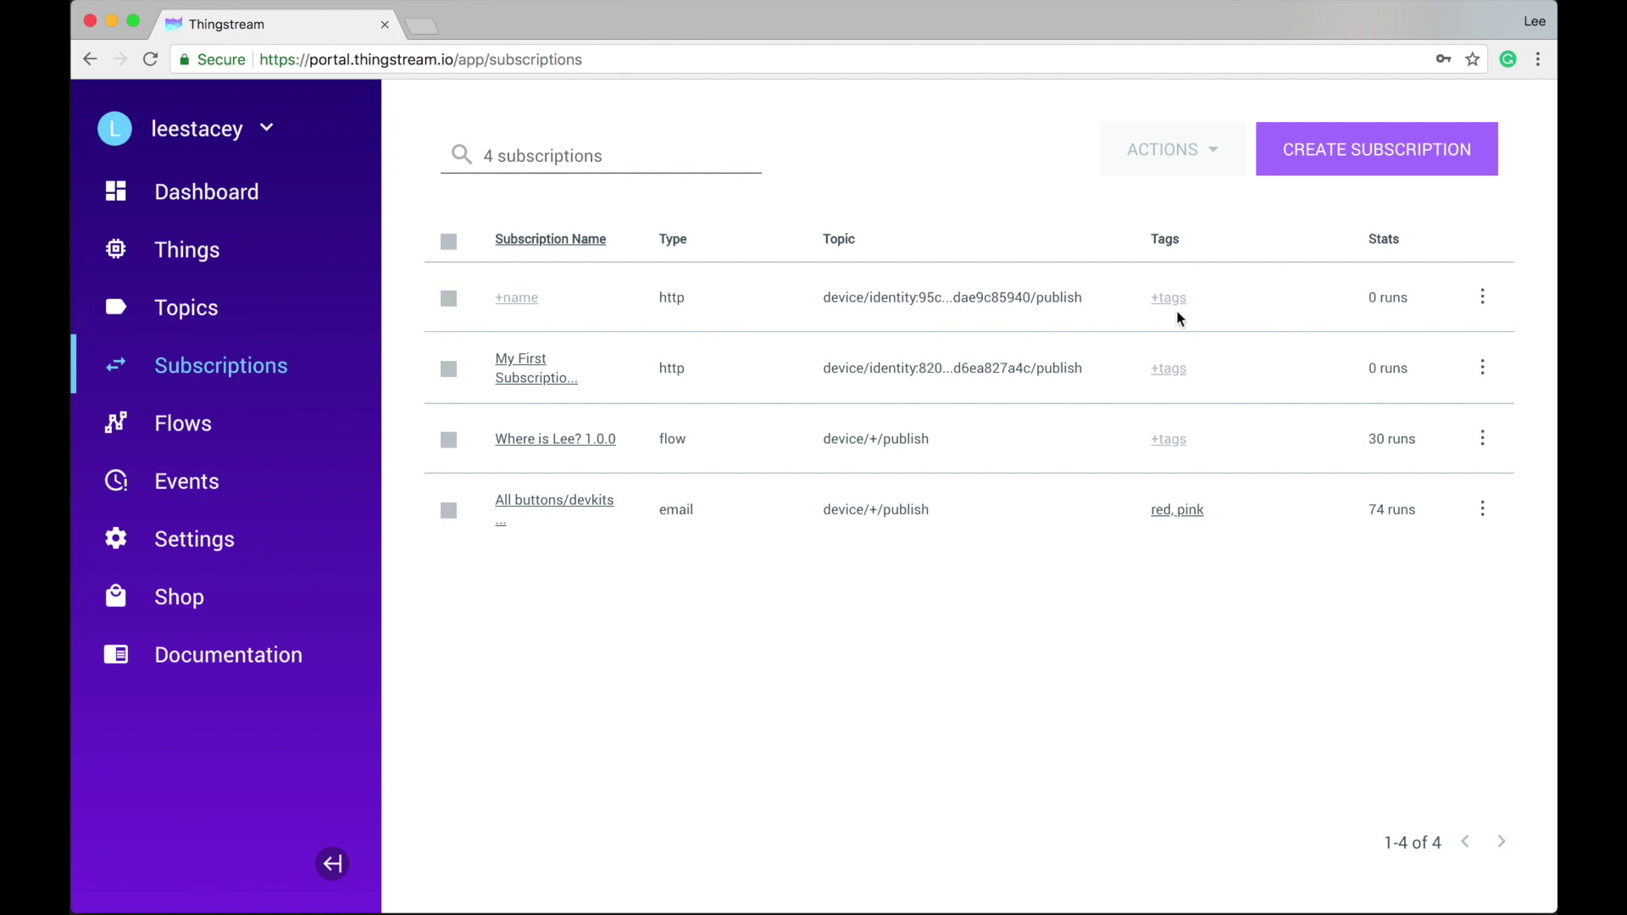
{"action": "left_click", "coordinate": [1483, 298]}
{"action": "left_click", "coordinate": [194, 432]}
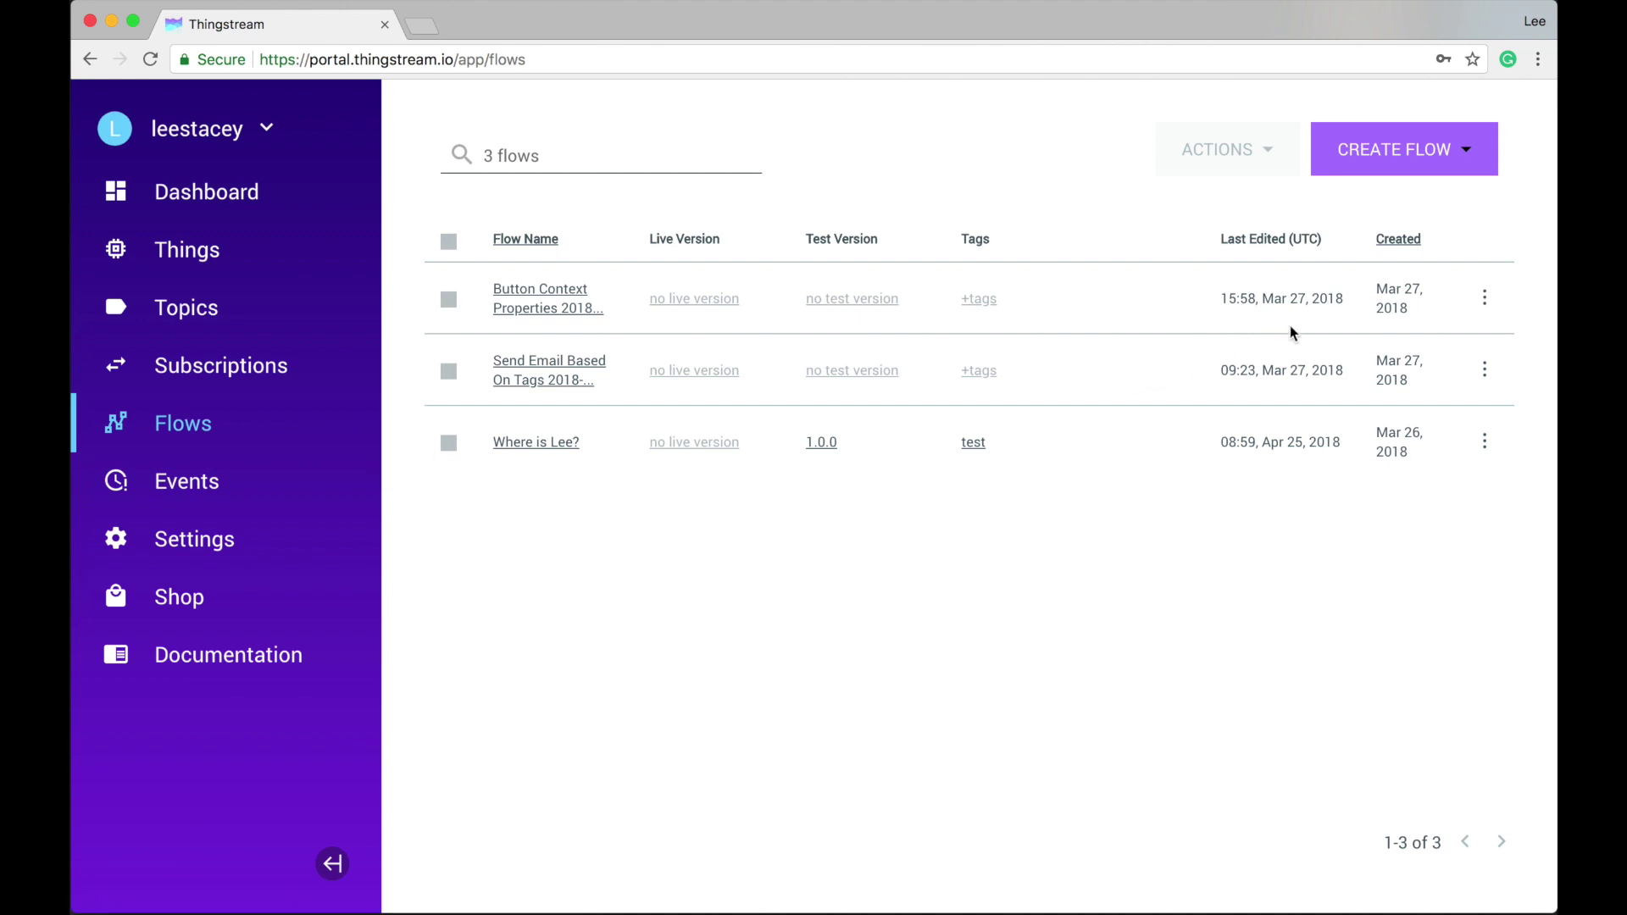
{"action": "left_click", "coordinate": [1484, 299]}
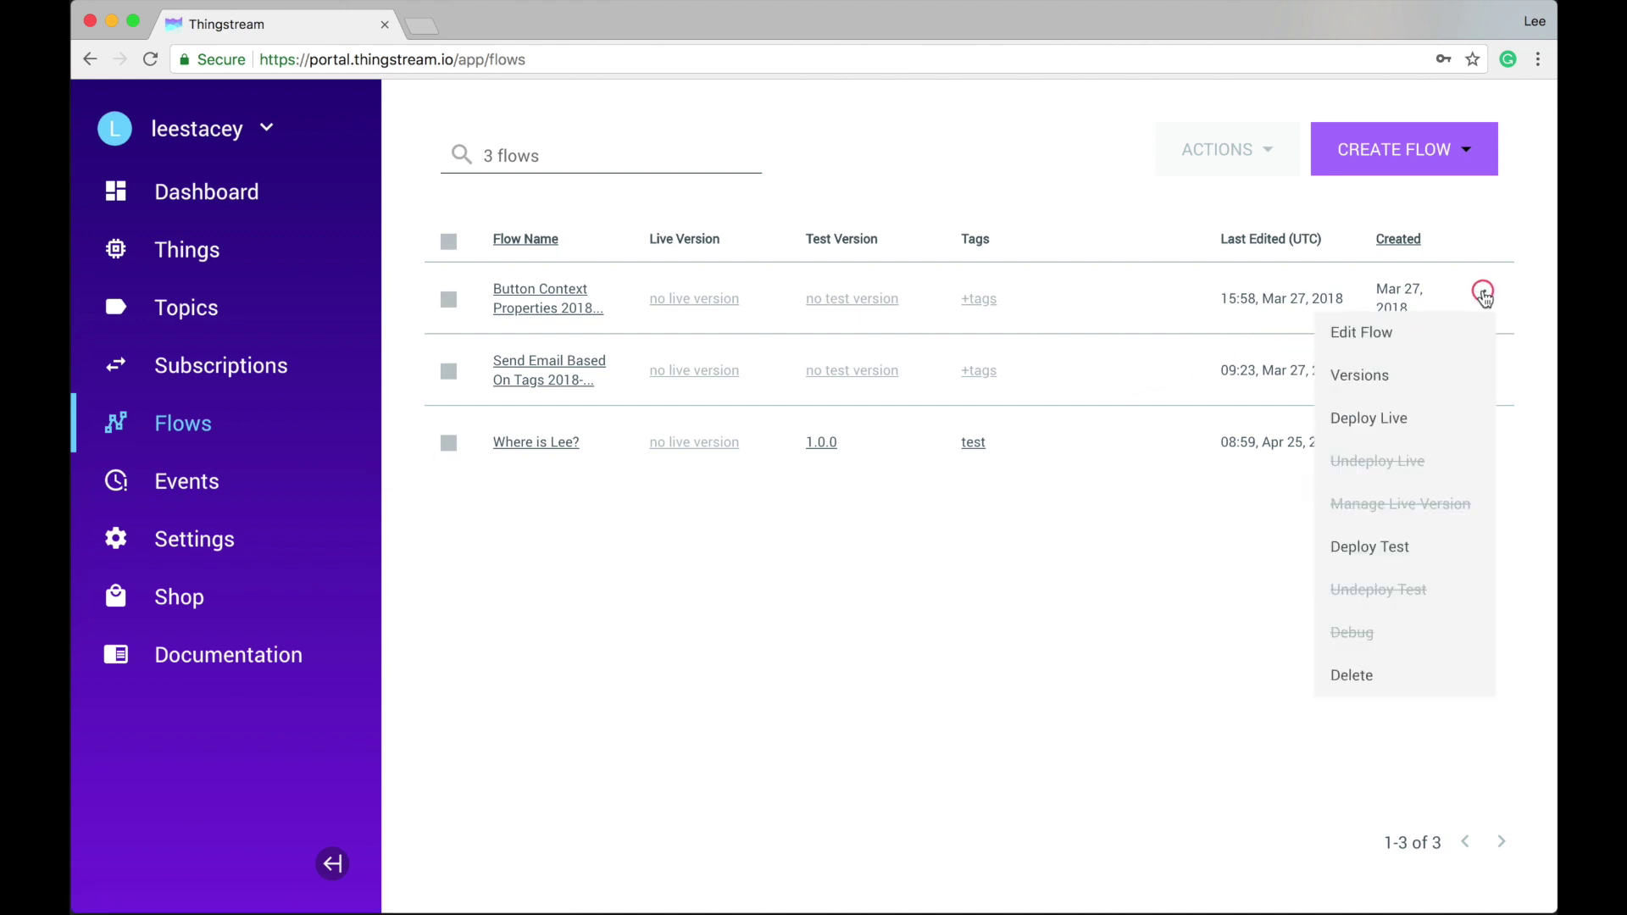
{"action": "left_click", "coordinate": [1450, 331]}
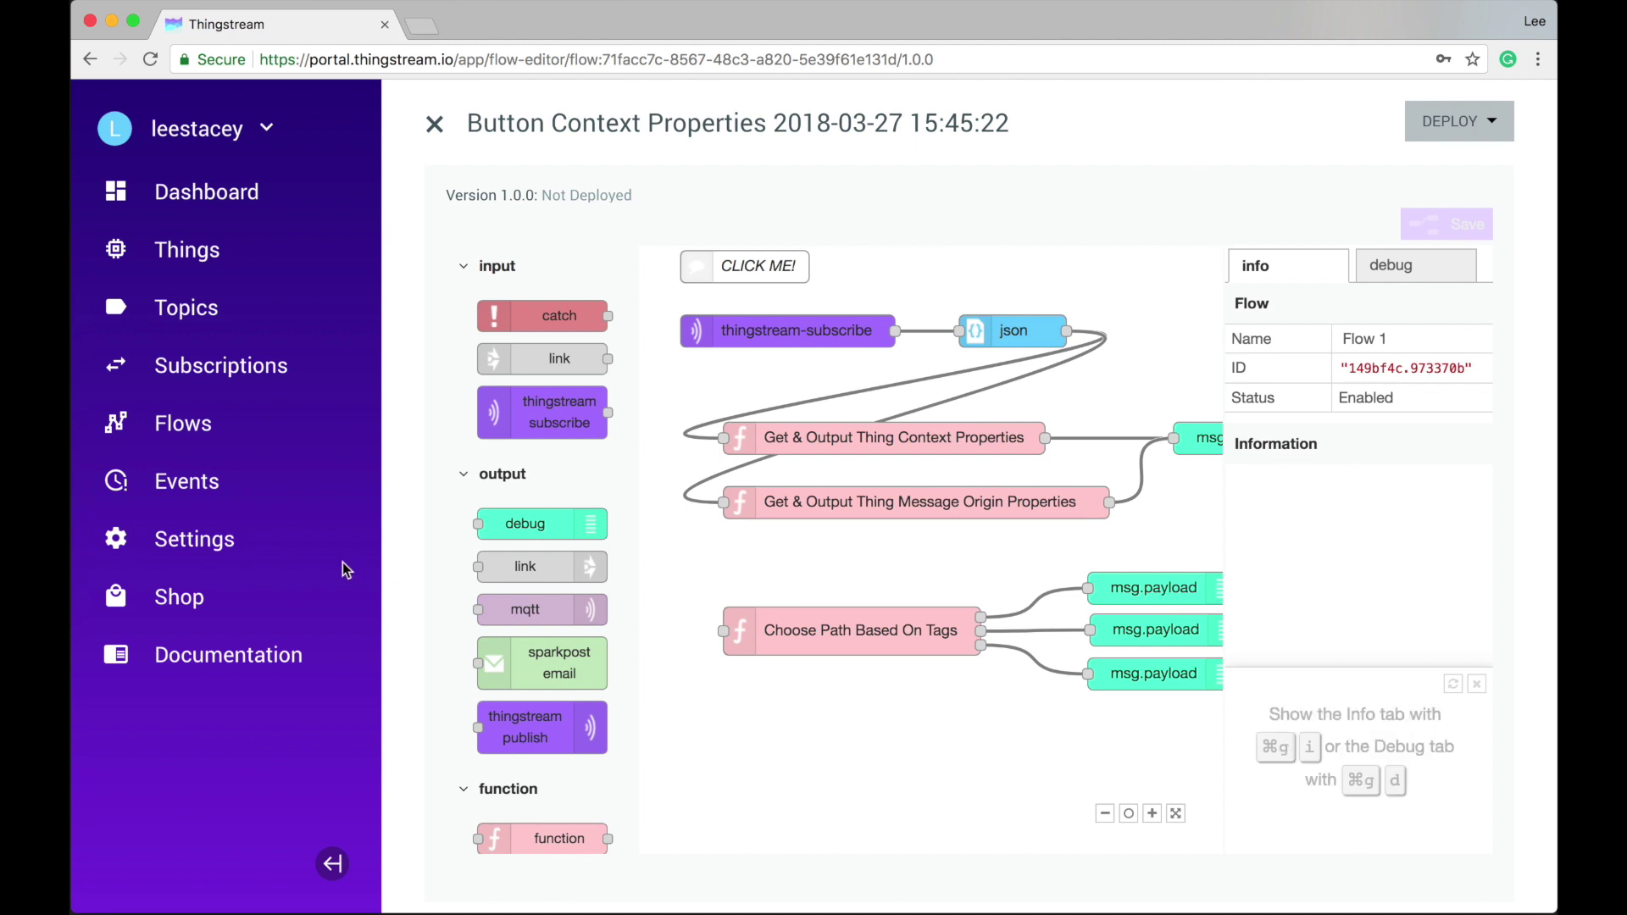
- Show the Domain Events list from Settings, with the three May 2018 deployment subscription events
{"action": "left_click", "coordinate": [202, 549]}
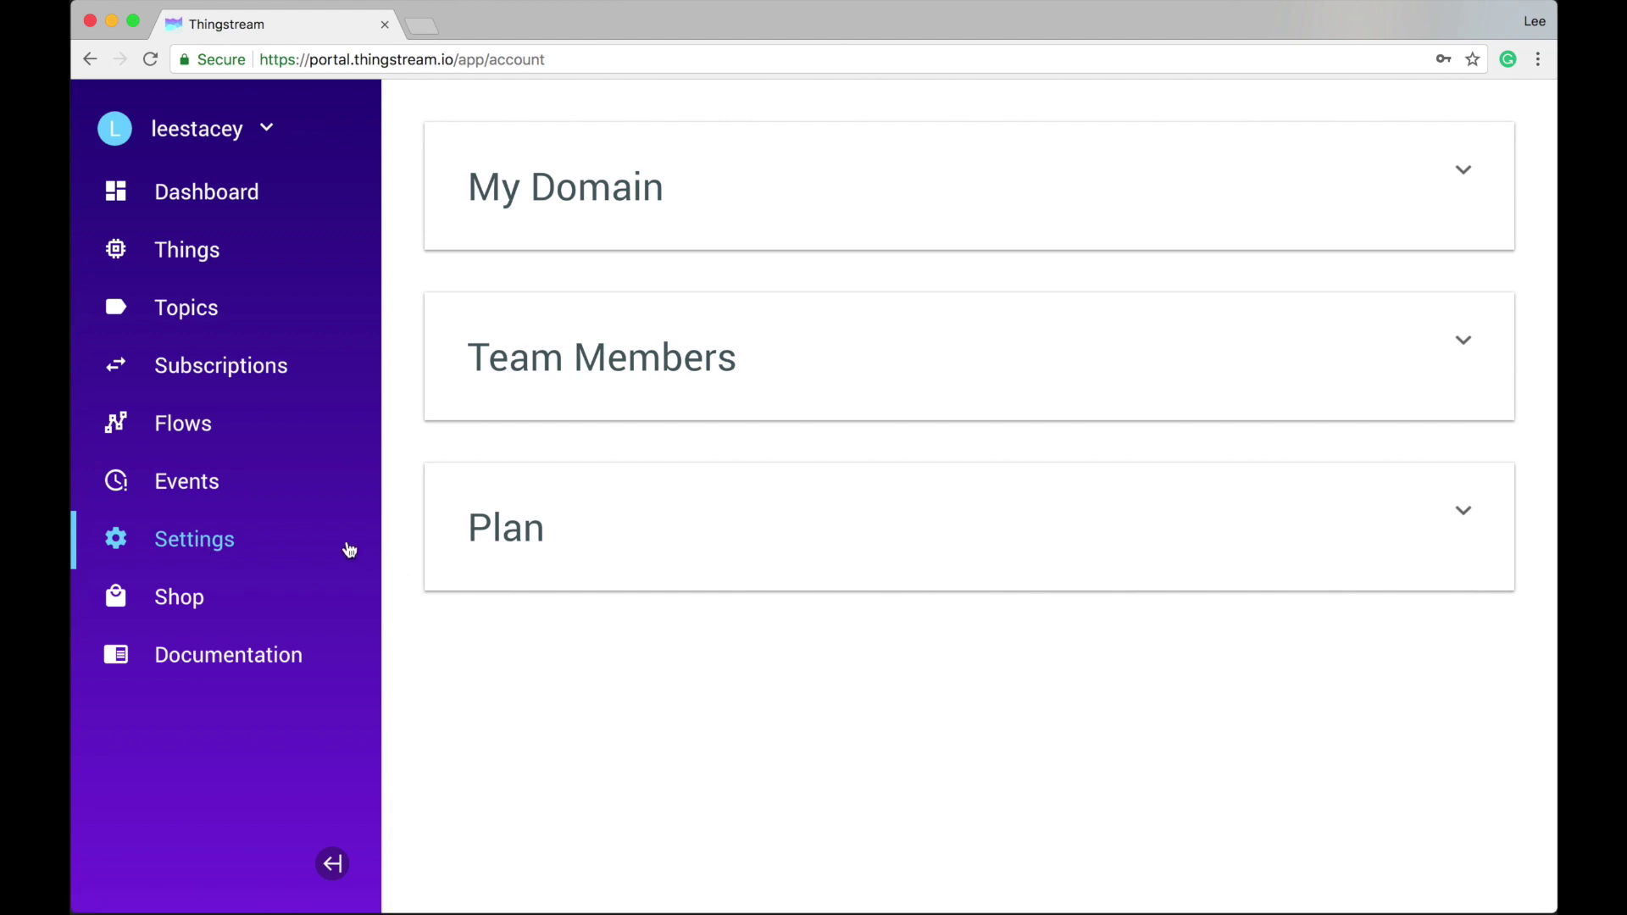
{"action": "left_click", "coordinate": [198, 488]}
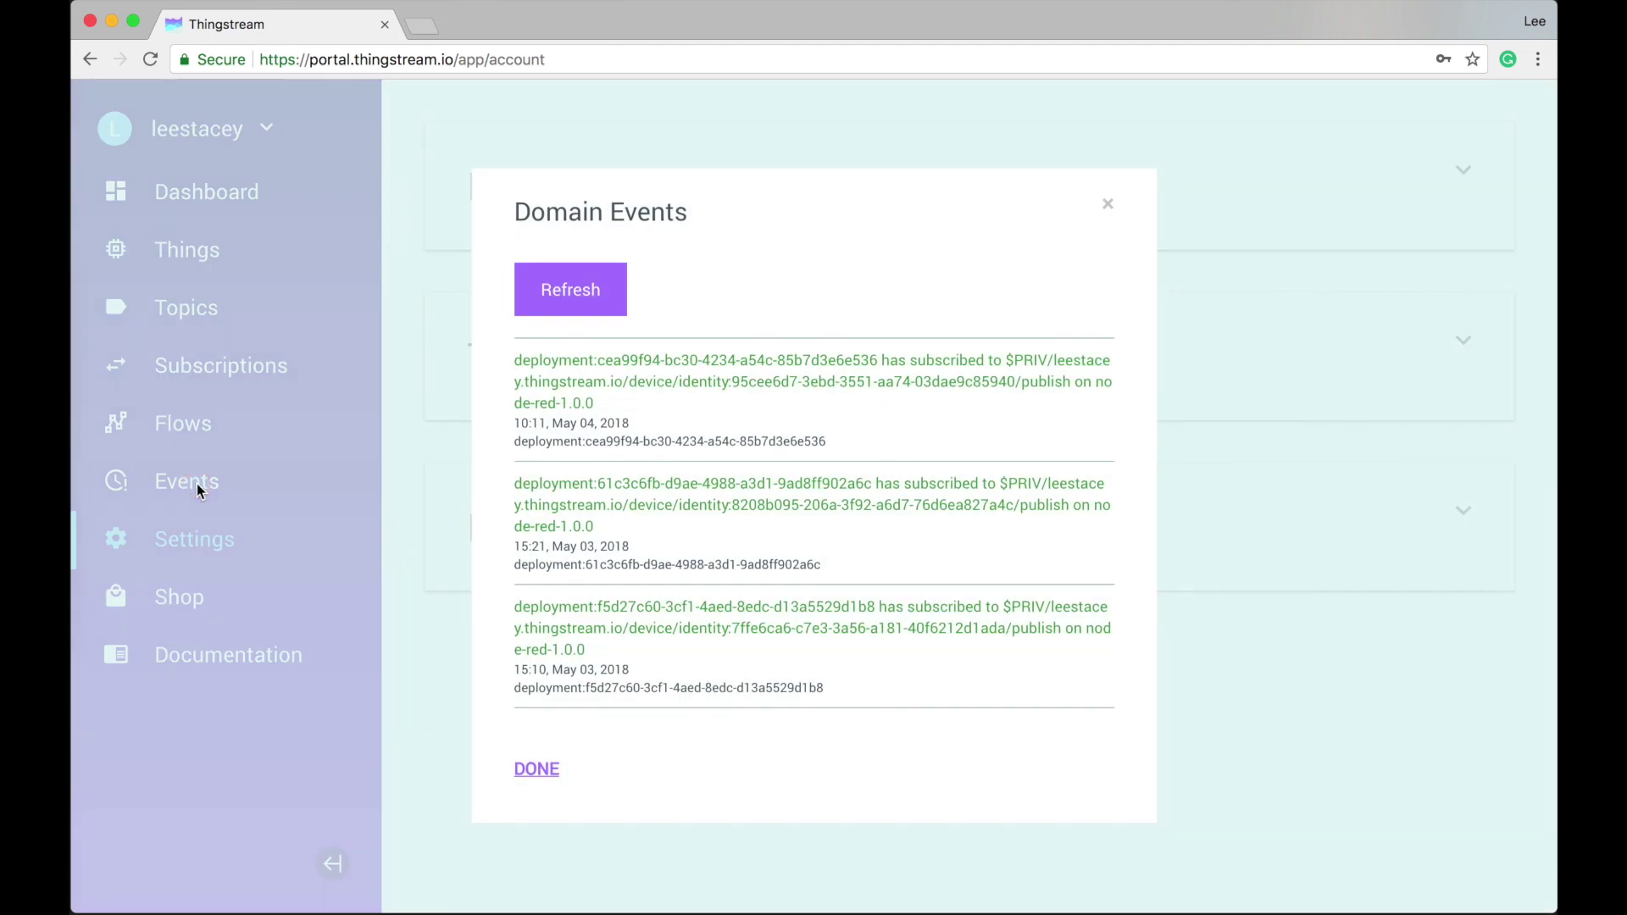